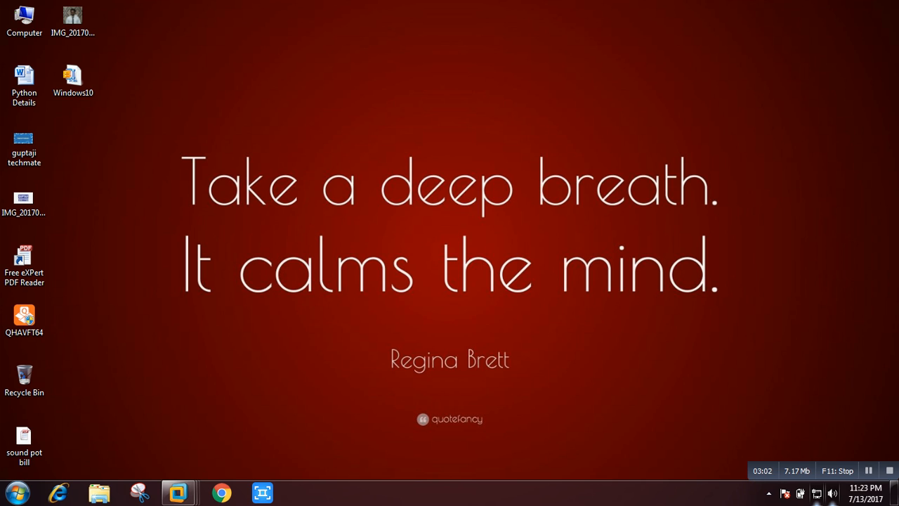
# Launch VMware Workstation by searching 'vm' in the Windows 7 Start menu.
pyautogui.click(20, 493)
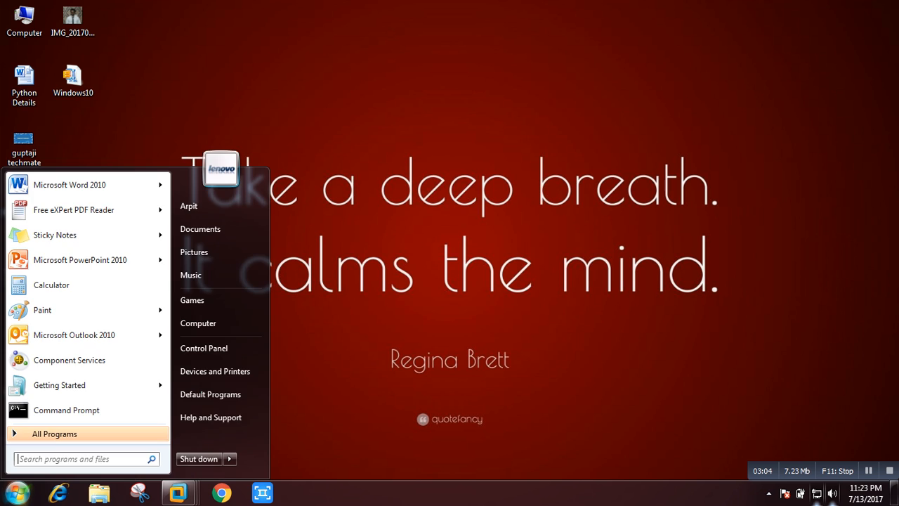
pyautogui.press('Escape')
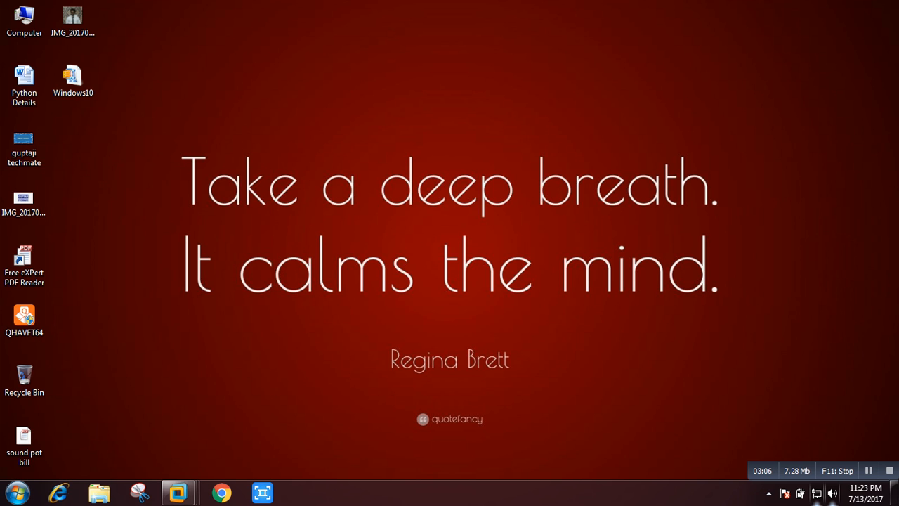
pyautogui.moveTo(177, 493)
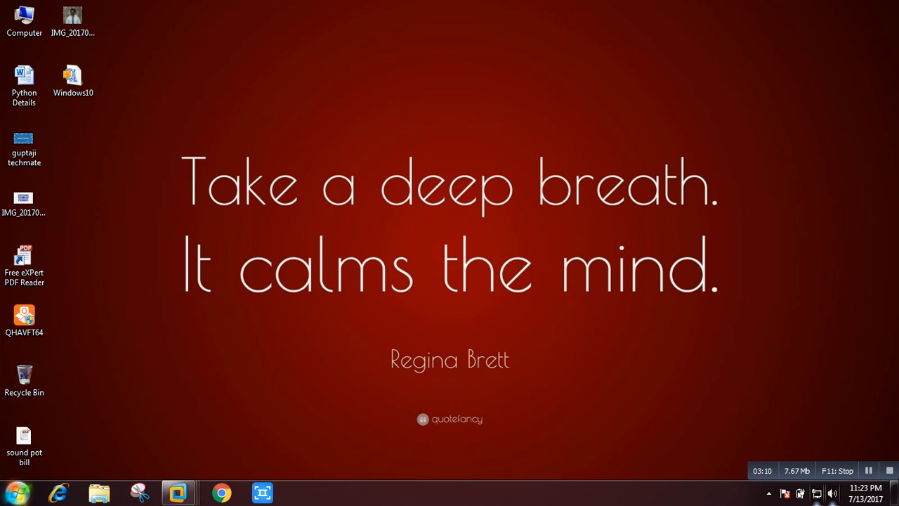
pyautogui.press('super')
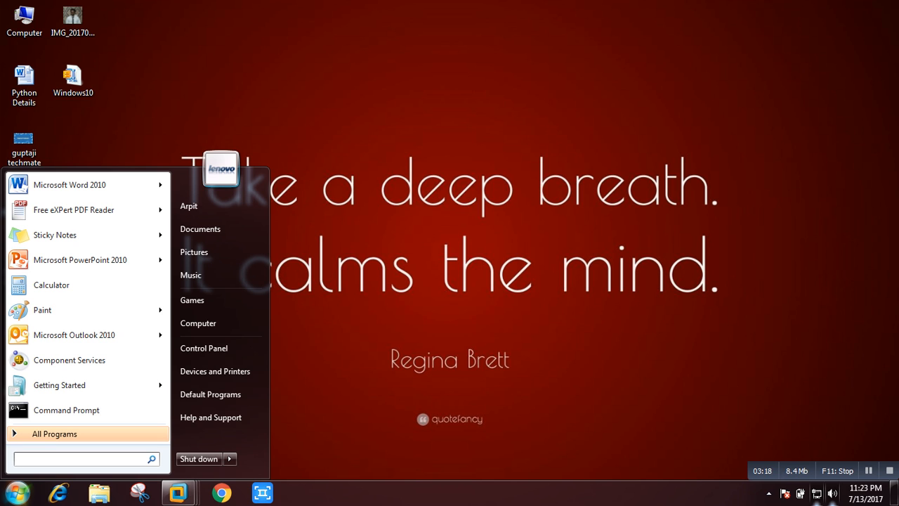
pyautogui.write('vm')
pyautogui.press('Down')
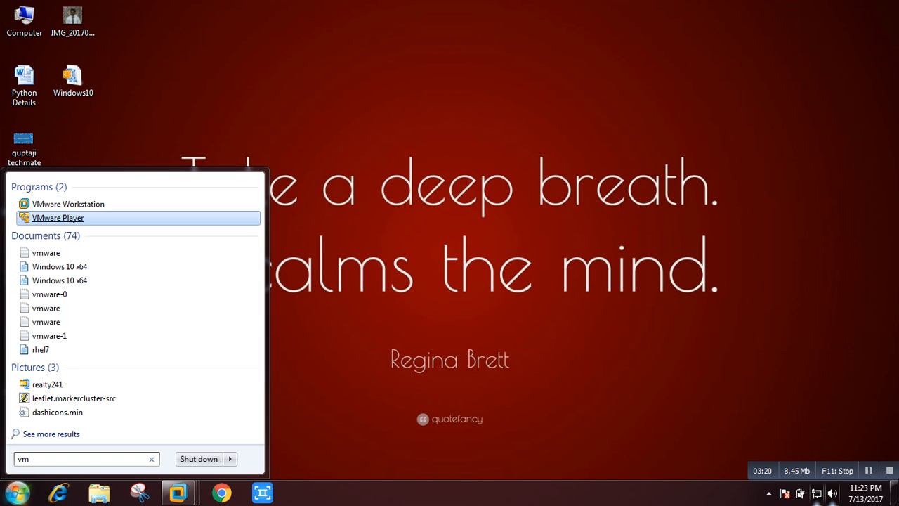
pyautogui.press('Up')
pyautogui.press('Return')
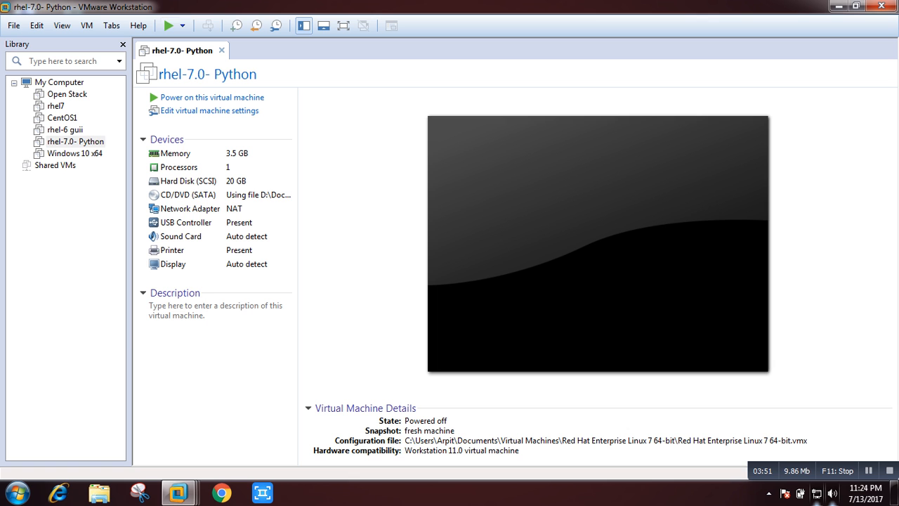
# In Explorer, go to D:\Documents\ISO's and select the rhel-server-7.0-x86_64-dvd image.
pyautogui.click(838, 6)
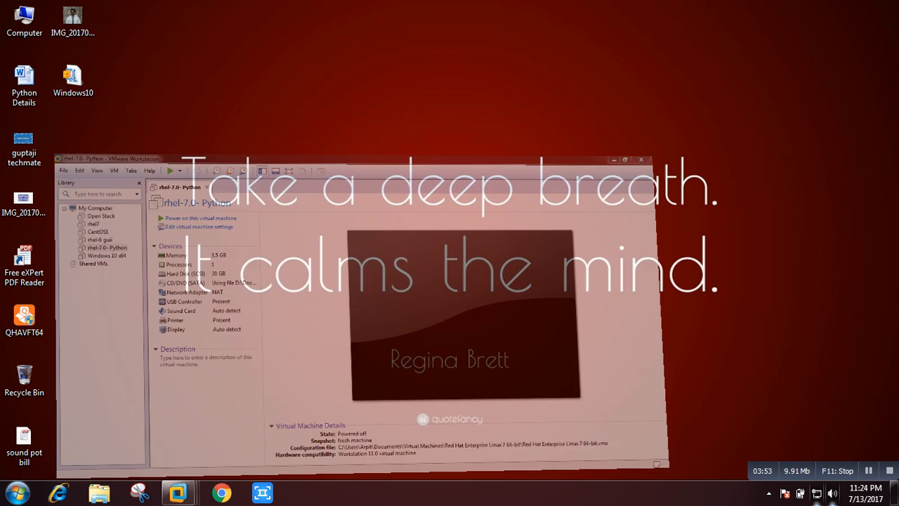
pyautogui.click(99, 492)
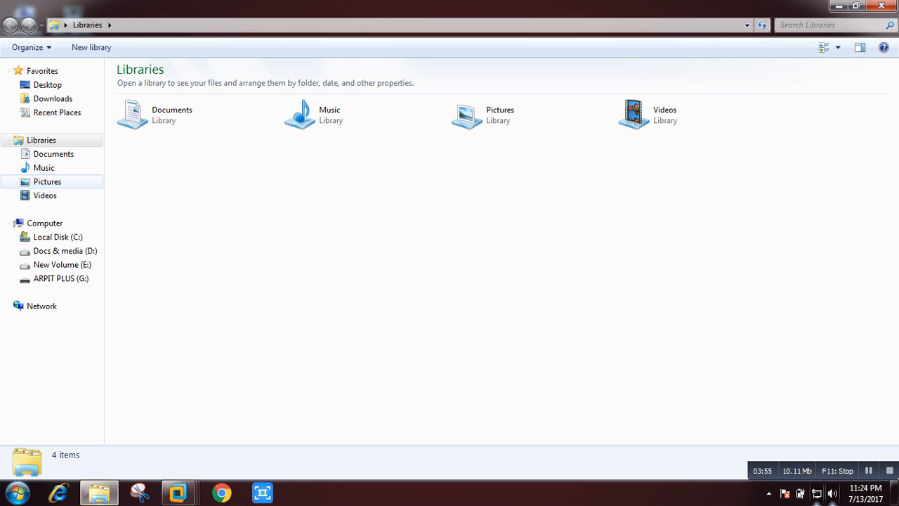
pyautogui.click(62, 265)
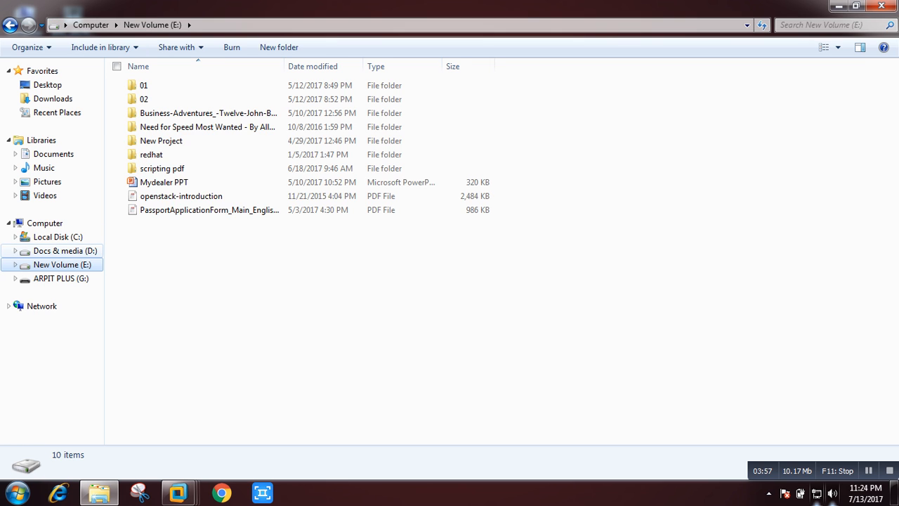
pyautogui.click(64, 250)
pyautogui.click(160, 85)
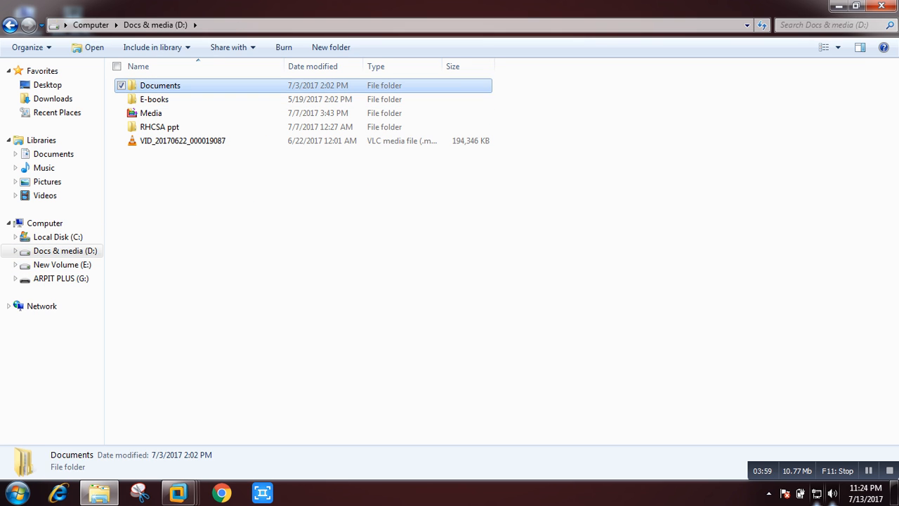
pyautogui.doubleClick(160, 85)
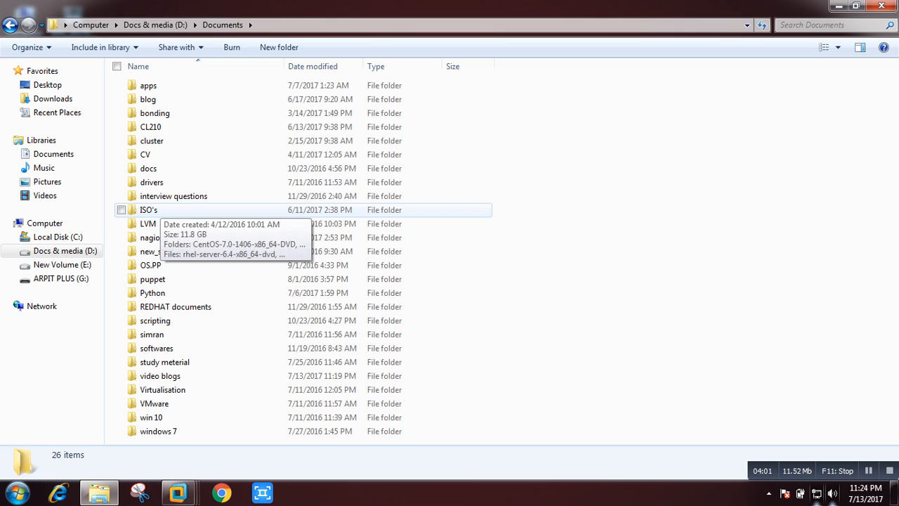
pyautogui.doubleClick(148, 210)
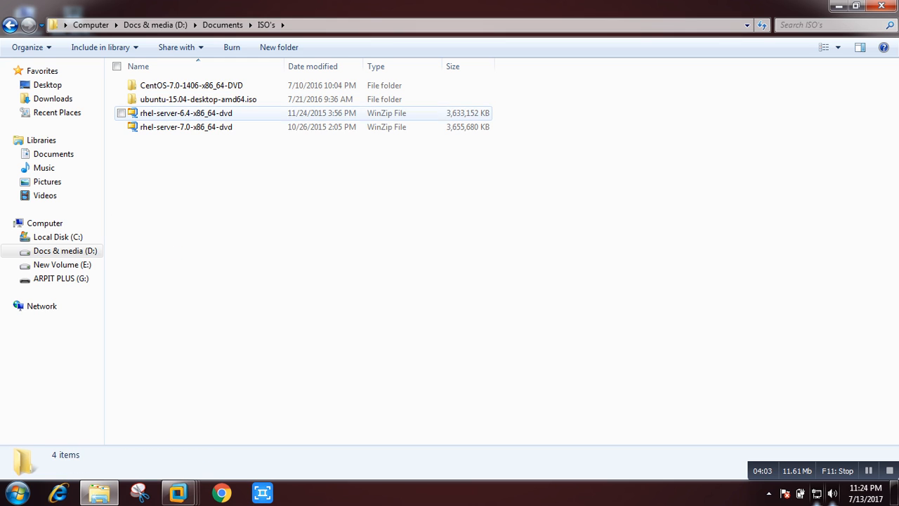
pyautogui.click(186, 127)
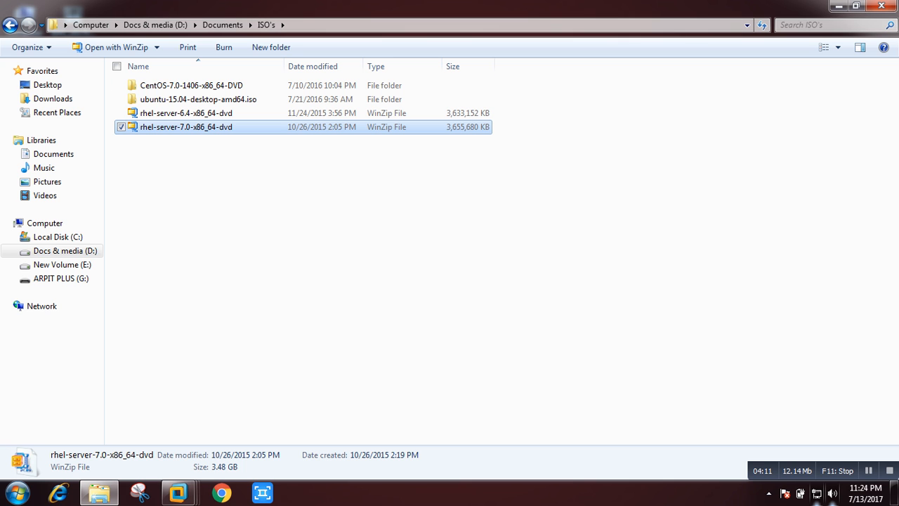
# Bring VMware back and close the rhel7, rhel-6 guii and Windows 10 x64 tabs.
pyautogui.click(838, 6)
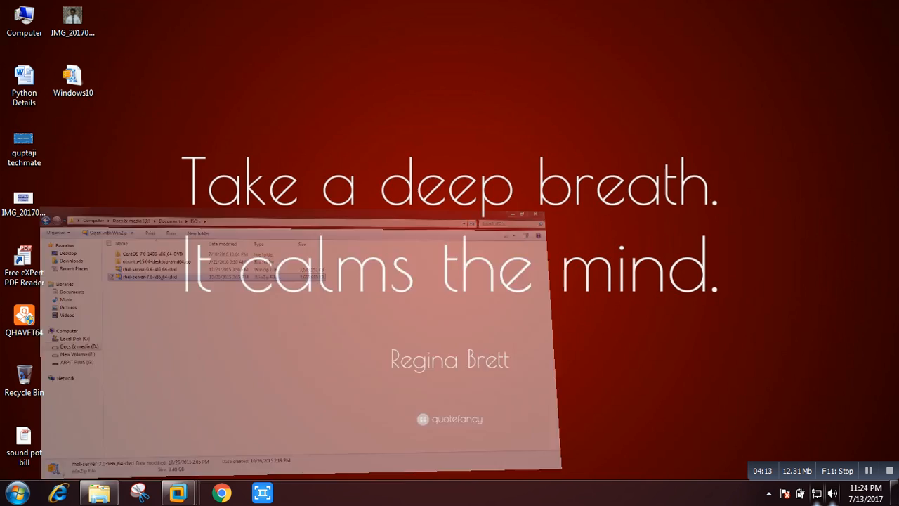
pyautogui.moveTo(178, 492)
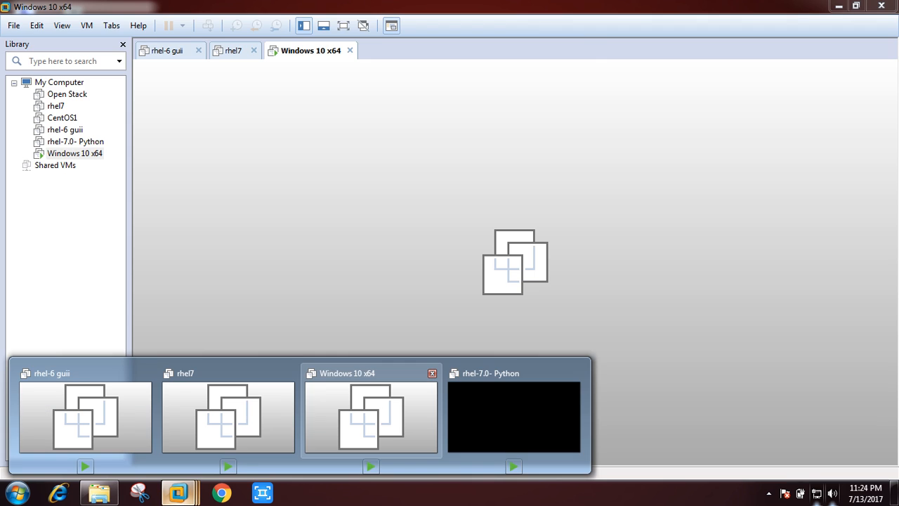
pyautogui.click(370, 416)
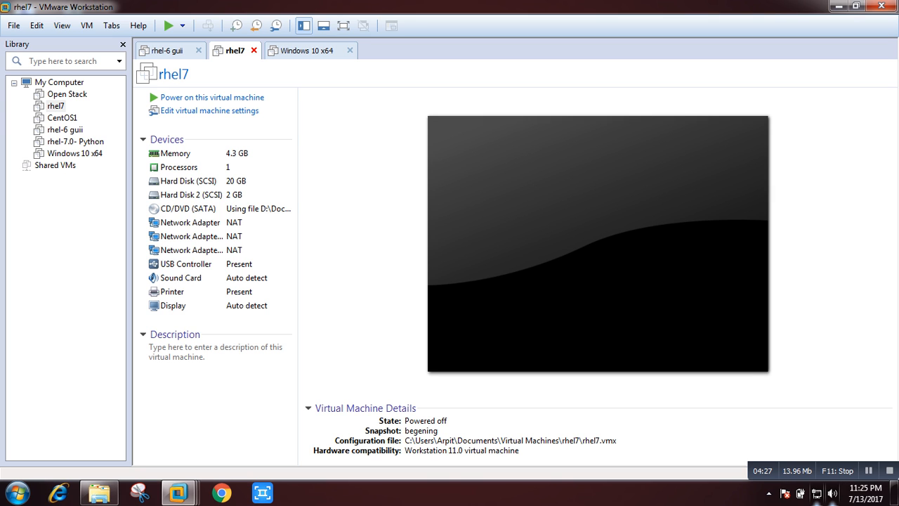
pyautogui.click(253, 50)
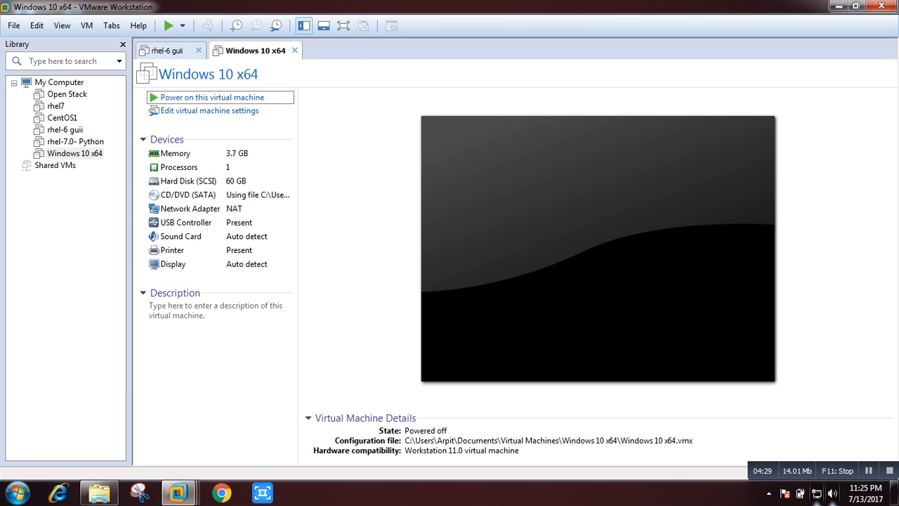
pyautogui.click(199, 50)
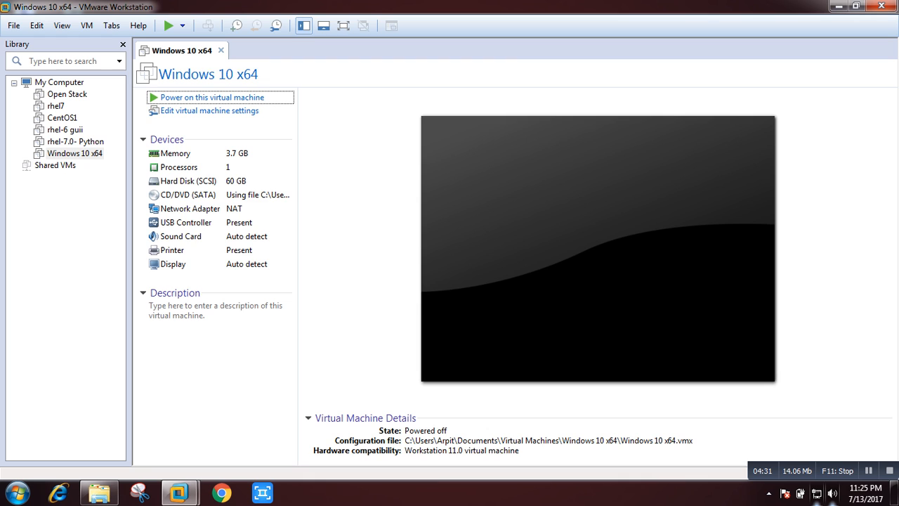
pyautogui.click(221, 49)
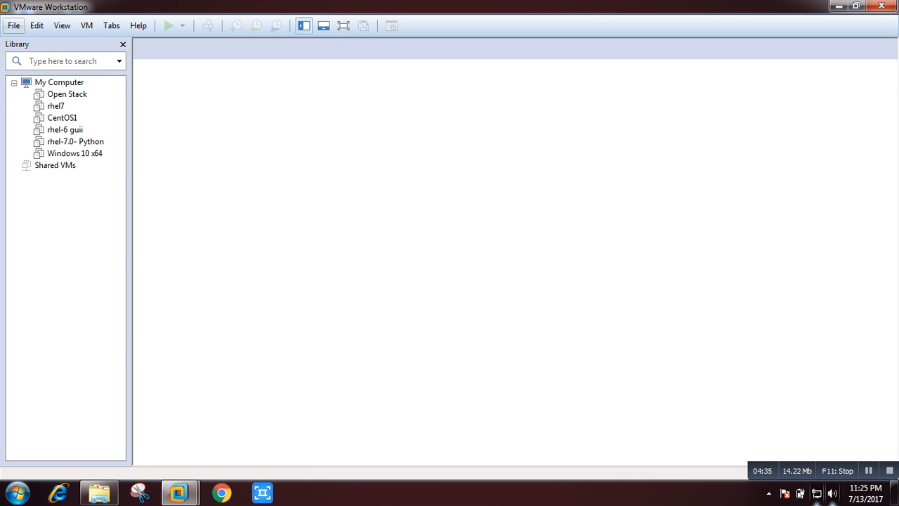
pyautogui.click(14, 25)
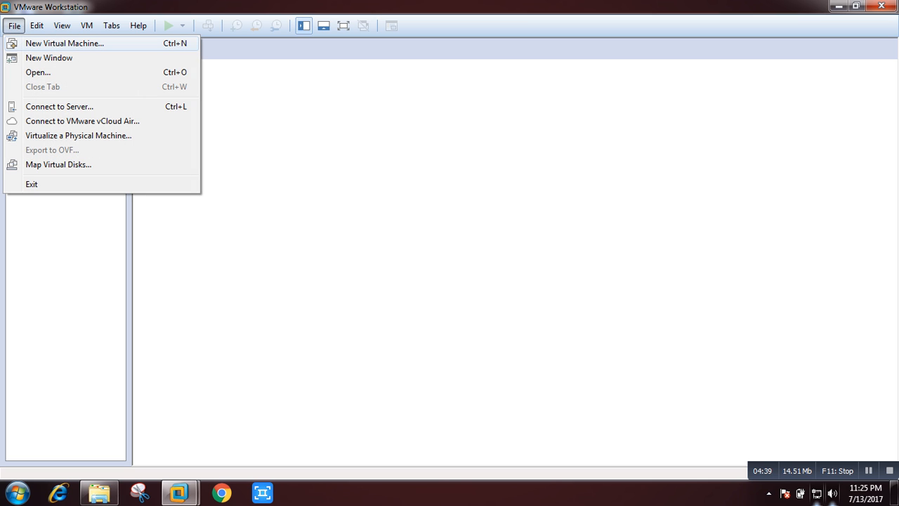
# Start a Custom new VM with Workstation 11.0 compatibility, installing the OS later.
pyautogui.click(12, 43)
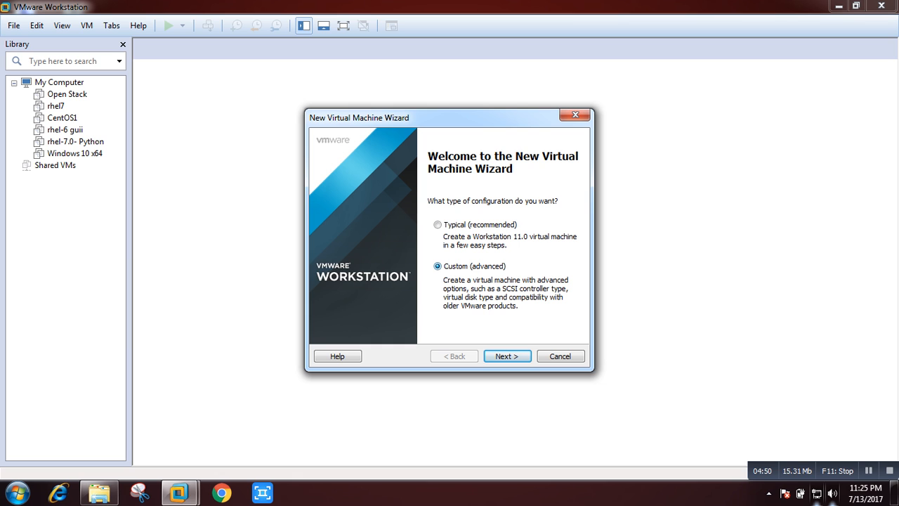
pyautogui.click(507, 356)
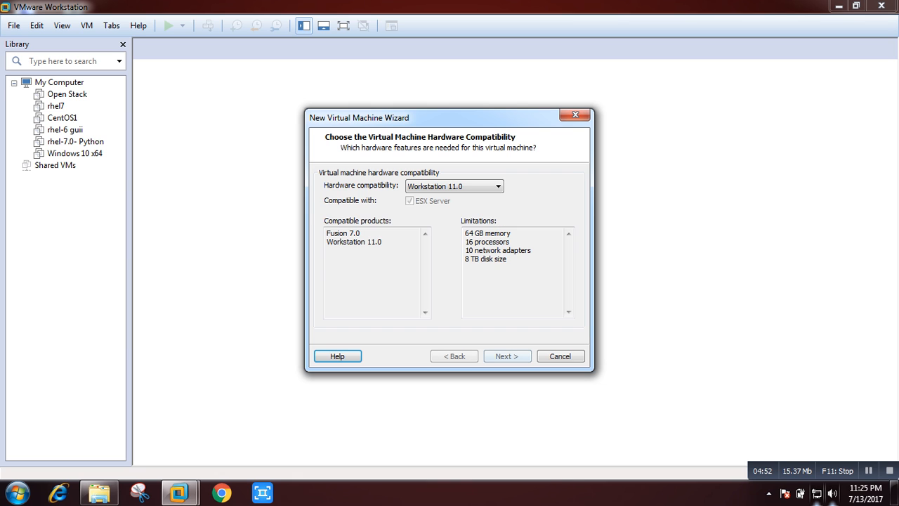
pyautogui.press('Return')
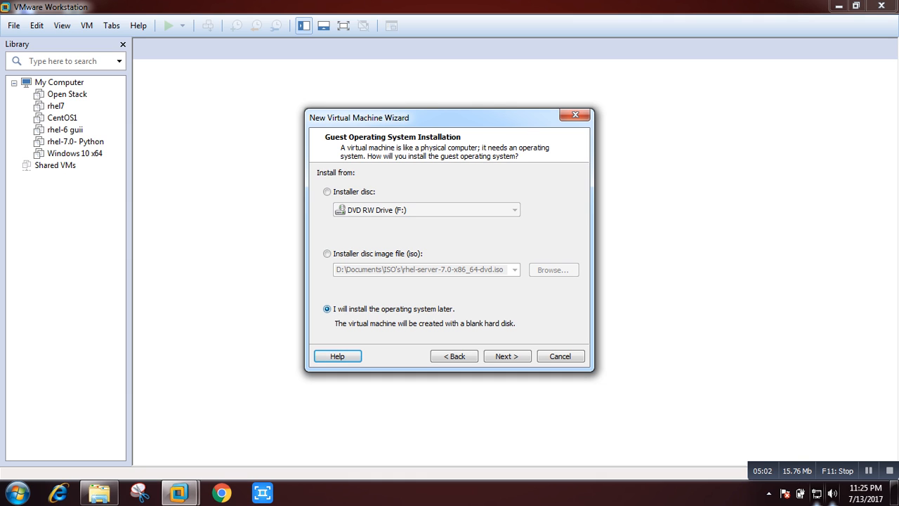
pyautogui.click(327, 253)
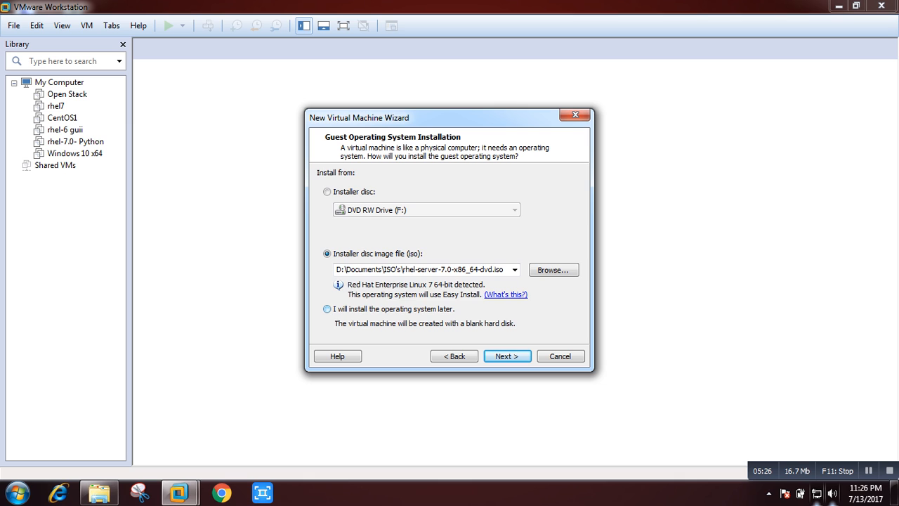
pyautogui.click(327, 309)
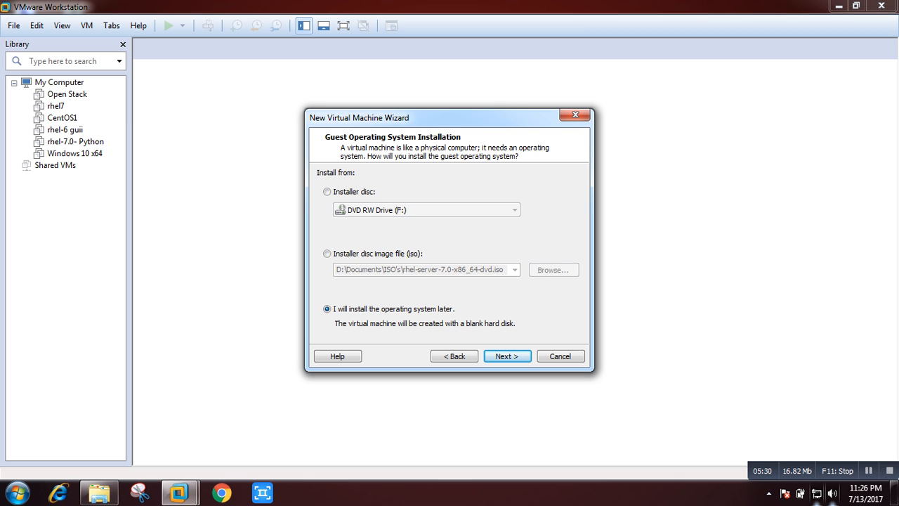
pyautogui.click(507, 356)
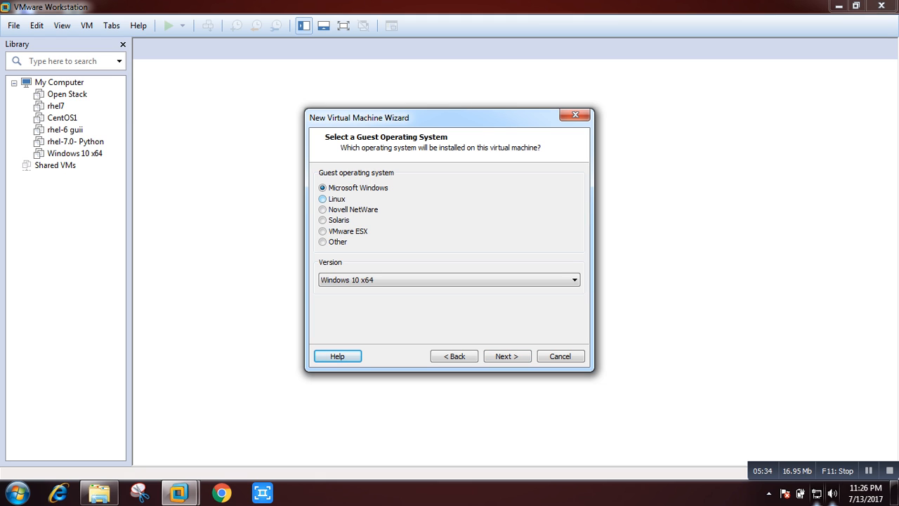
# Set the guest OS to Linux, Red Hat Enterprise Linux 7 64-bit.
pyautogui.click(323, 199)
pyautogui.click(358, 279)
pyautogui.scroll(1, 358, 84)
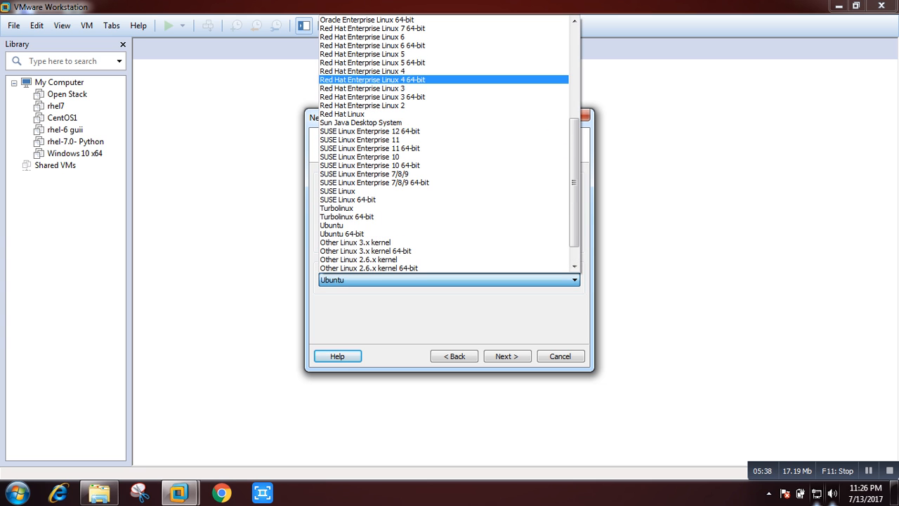
pyautogui.click(372, 28)
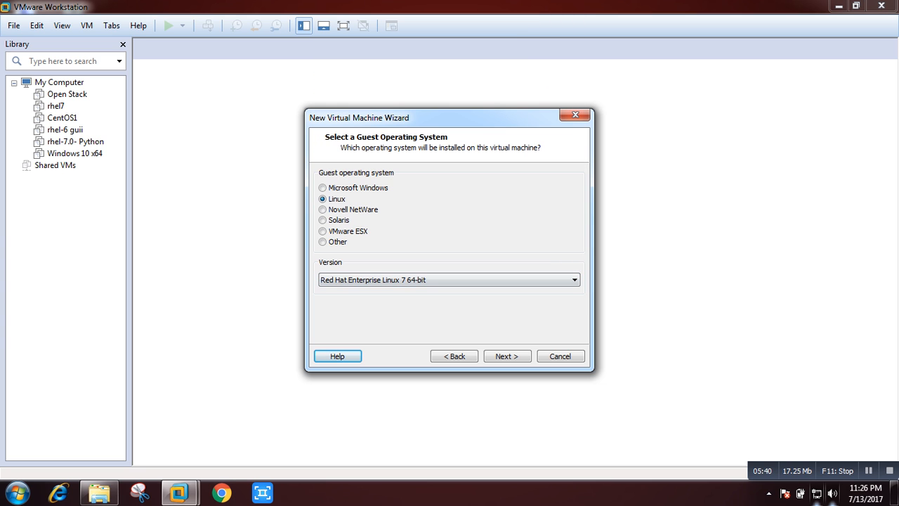
pyautogui.press('Return')
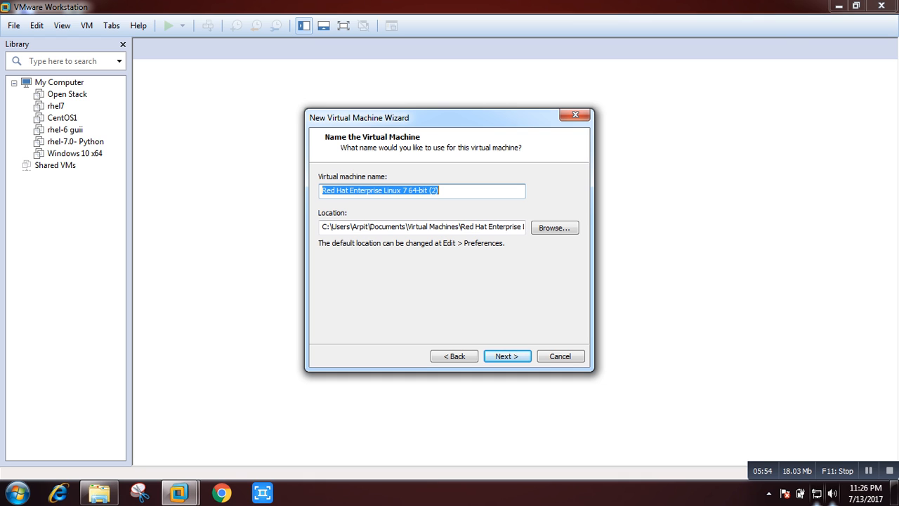
# Name the virtual machine rhel7.2.
pyautogui.write('rhel-')
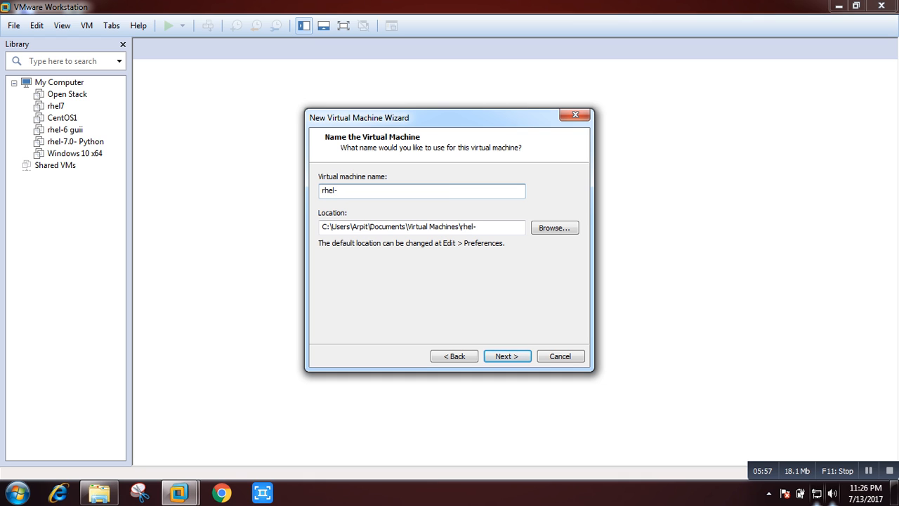
pyautogui.press('BackSpace')
pyautogui.write('7.2')
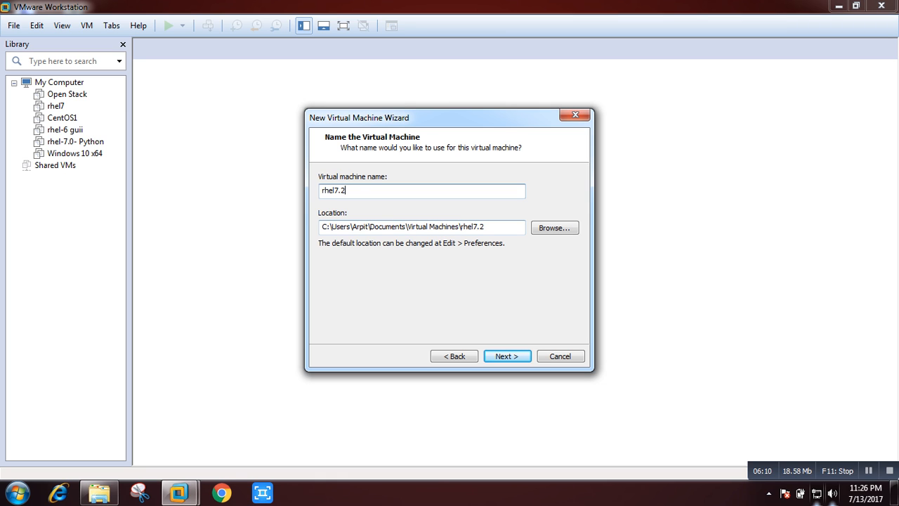
pyautogui.press('Return')
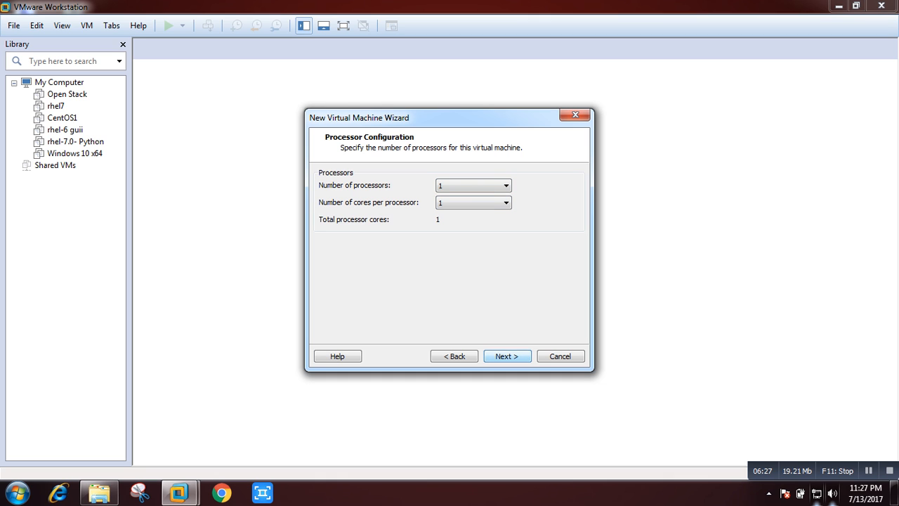
# Keep one processor and raise the VM's memory to 3564 MB.
pyautogui.press('Return')
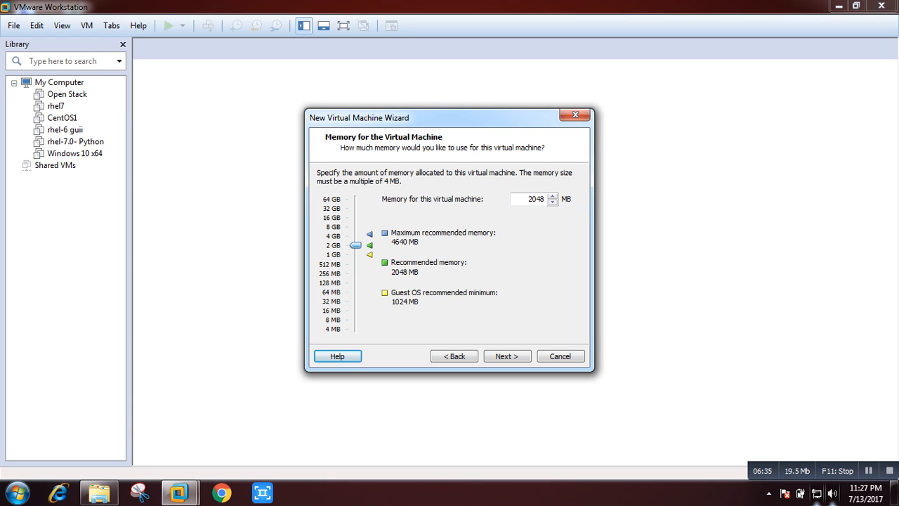
pyautogui.moveTo(355, 245); pyautogui.dragTo(356, 238)
pyautogui.click(507, 356)
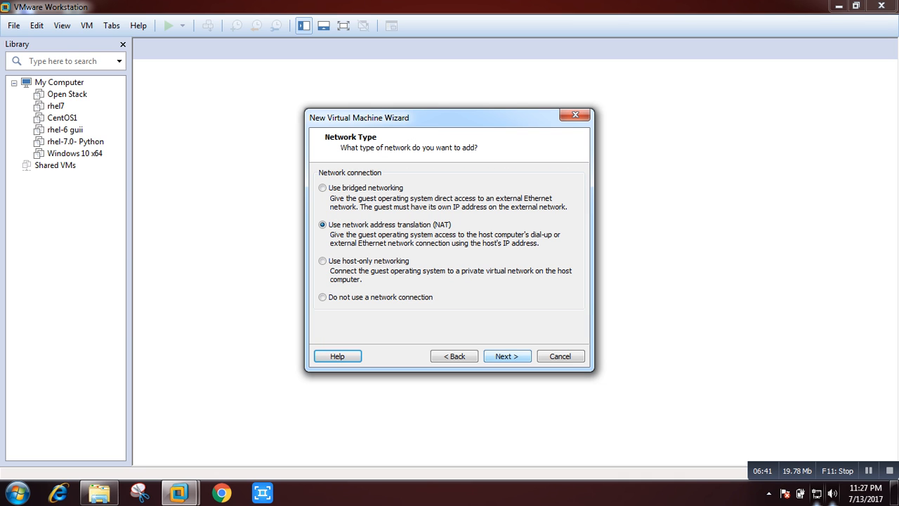
# Keep NAT networking, the LSI Logic controller and a 20 GB disk, then create rhel7.2.
pyautogui.click(507, 356)
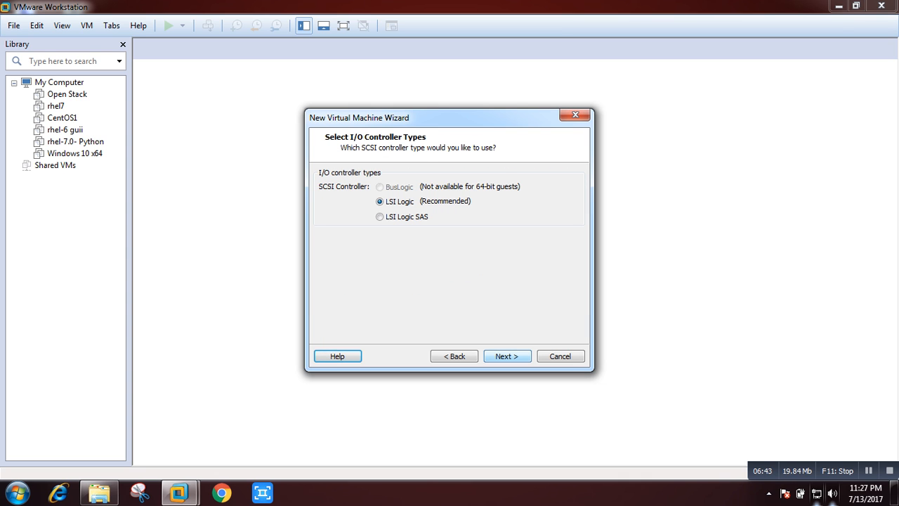
pyautogui.click(507, 356)
pyautogui.click(506, 356)
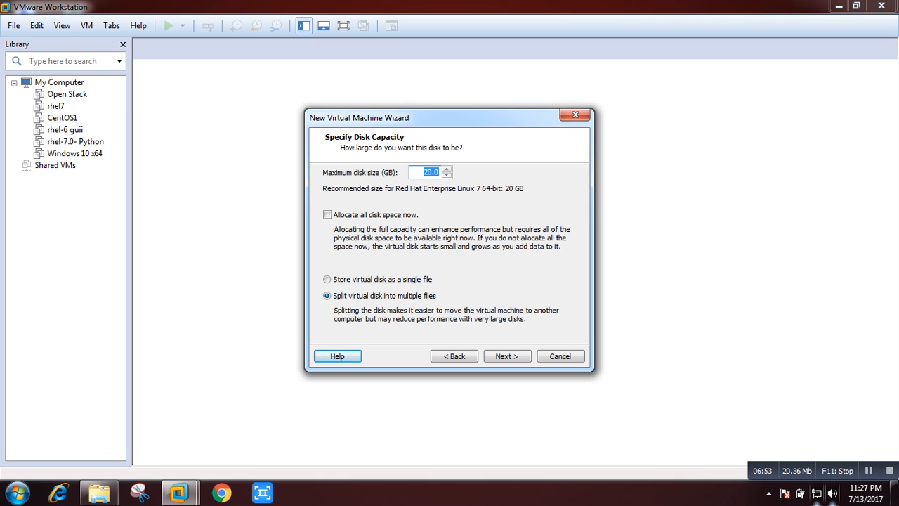
pyautogui.click(423, 172)
pyautogui.click(507, 356)
pyautogui.click(506, 356)
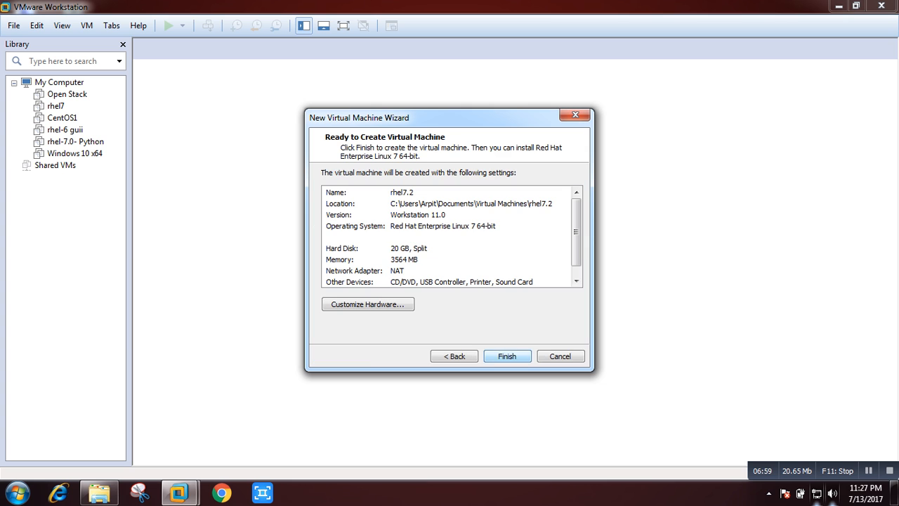
pyautogui.click(507, 356)
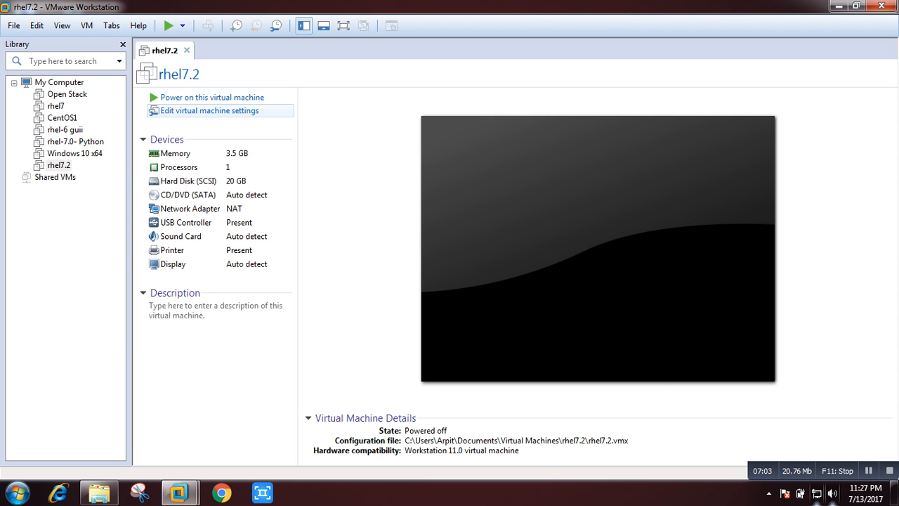
# Set the CD/DVD drive to the rhel-server-7.0-x86_64-dvd ISO from D:\Documents\ISO's and power on.
pyautogui.click(210, 111)
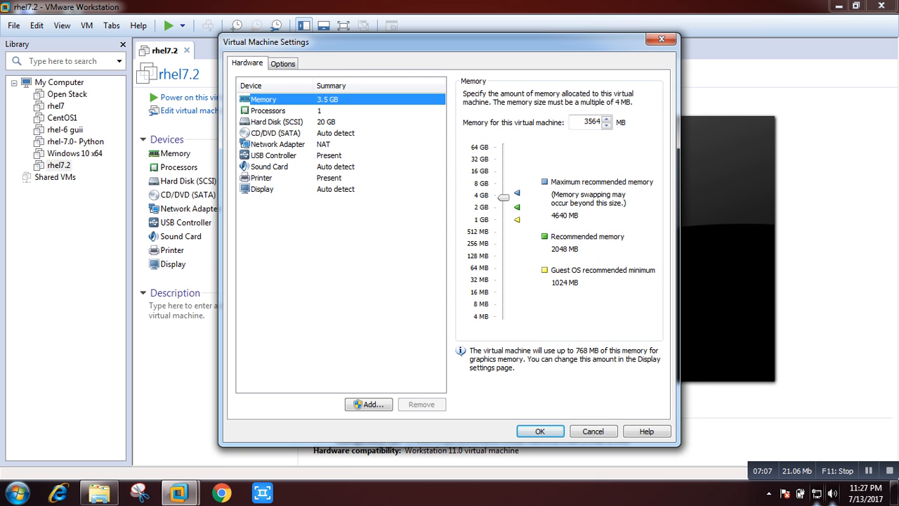
pyautogui.click(276, 133)
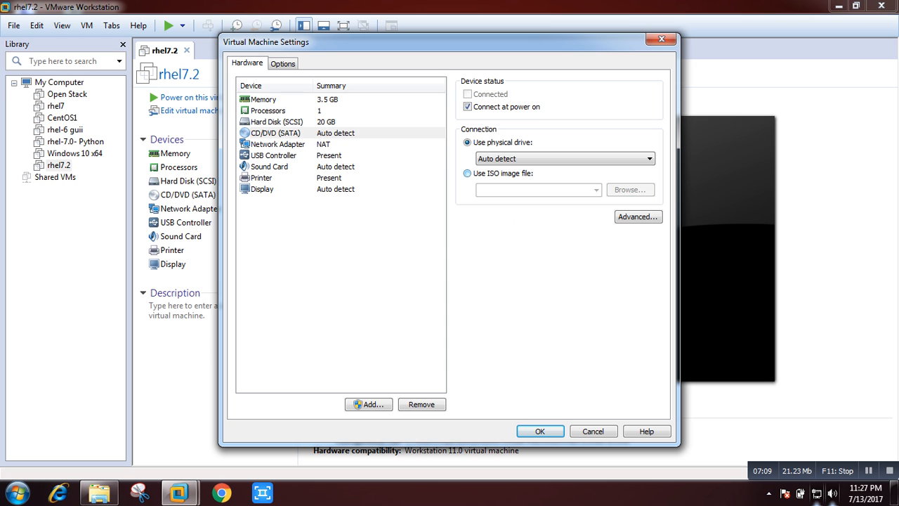
pyautogui.click(467, 173)
pyautogui.click(630, 190)
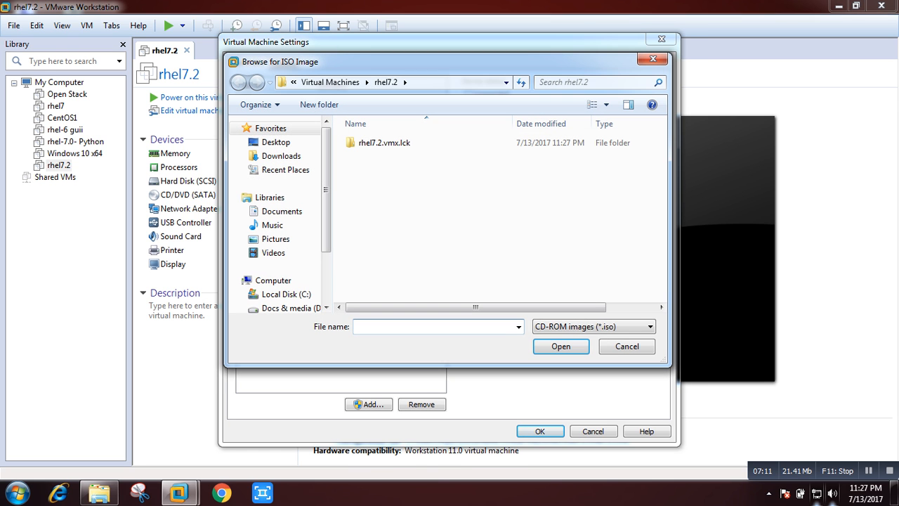
pyautogui.click(292, 307)
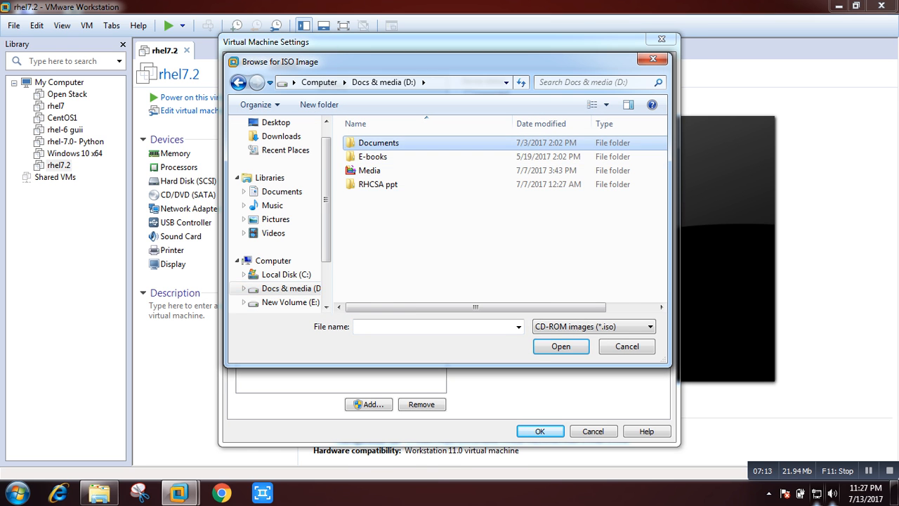
pyautogui.doubleClick(378, 143)
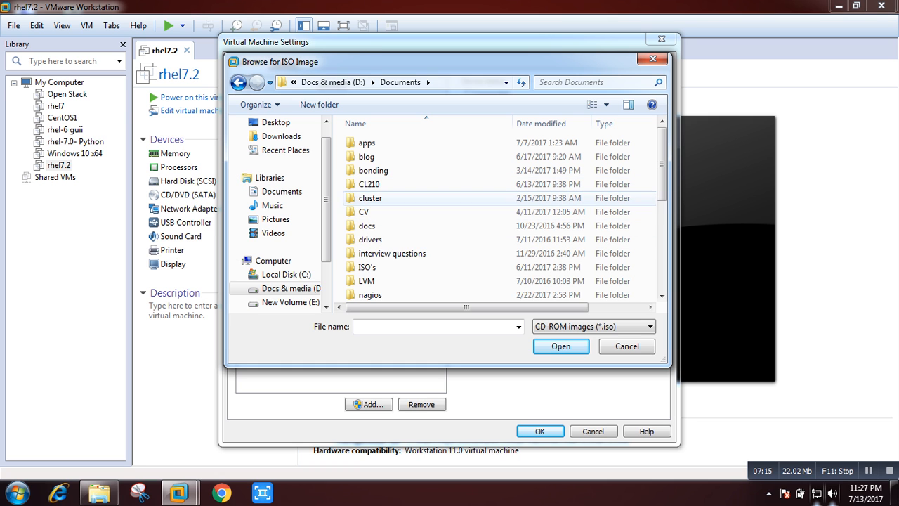
pyautogui.doubleClick(367, 267)
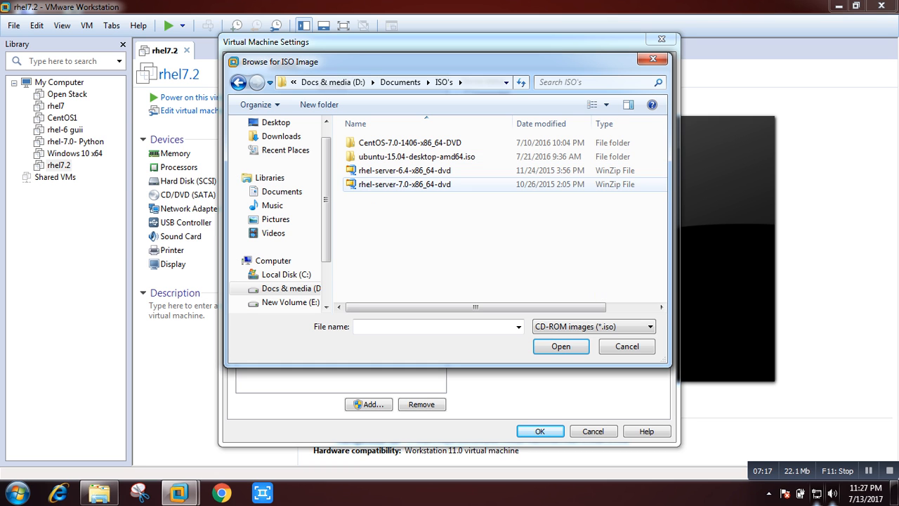
pyautogui.click(405, 184)
pyautogui.click(560, 345)
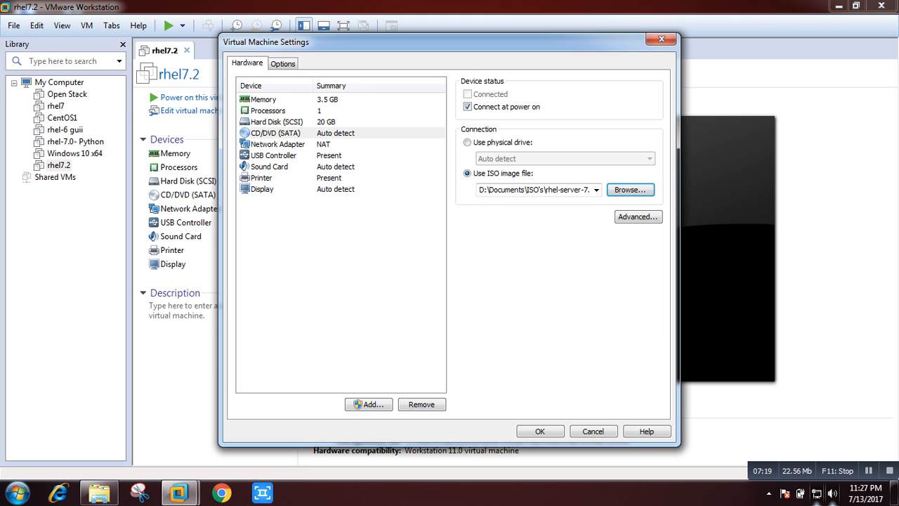
pyautogui.click(540, 430)
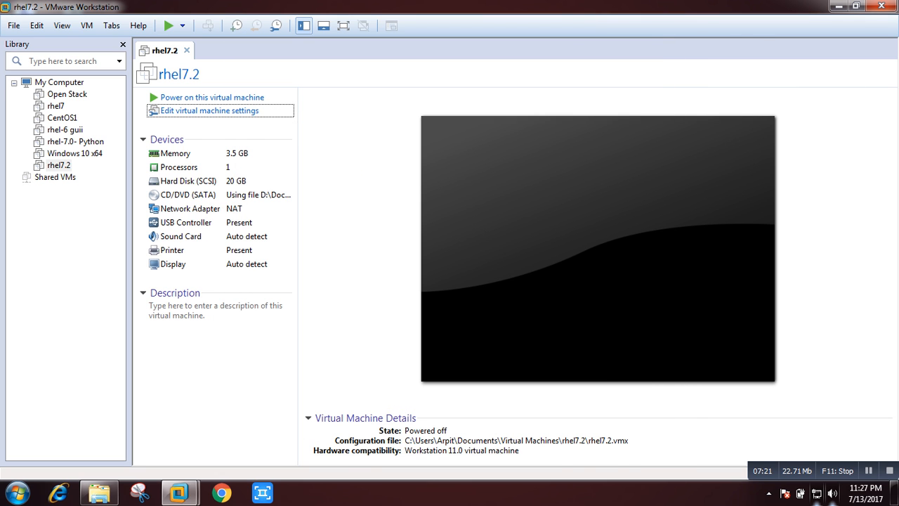
pyautogui.click(210, 96)
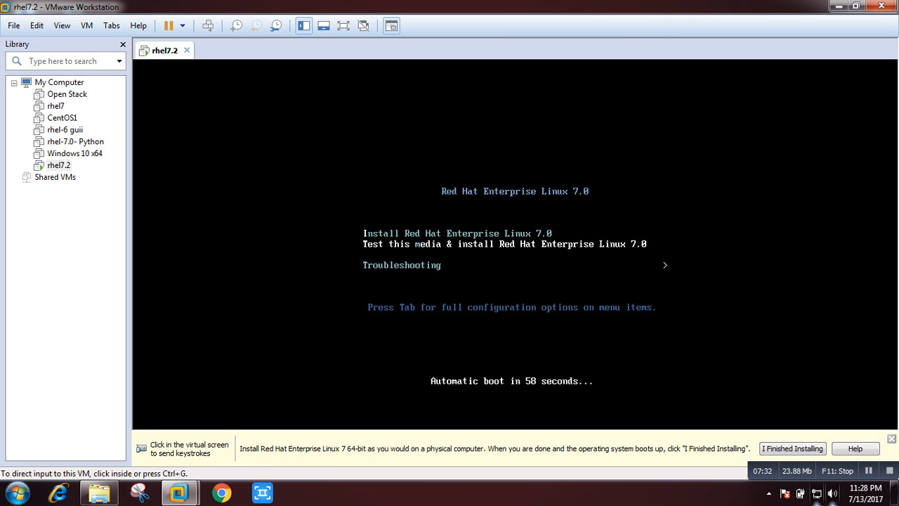
# Boot the Install Red Hat Enterprise Linux 7.0 entry and switch to full screen.
pyautogui.hotkey('ctrl', 'g')
pyautogui.press('Up')
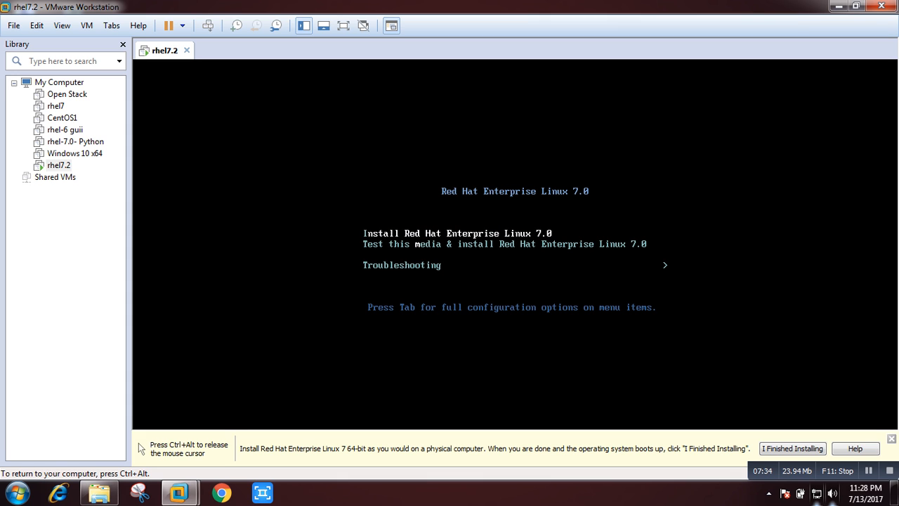
pyautogui.press('Down')
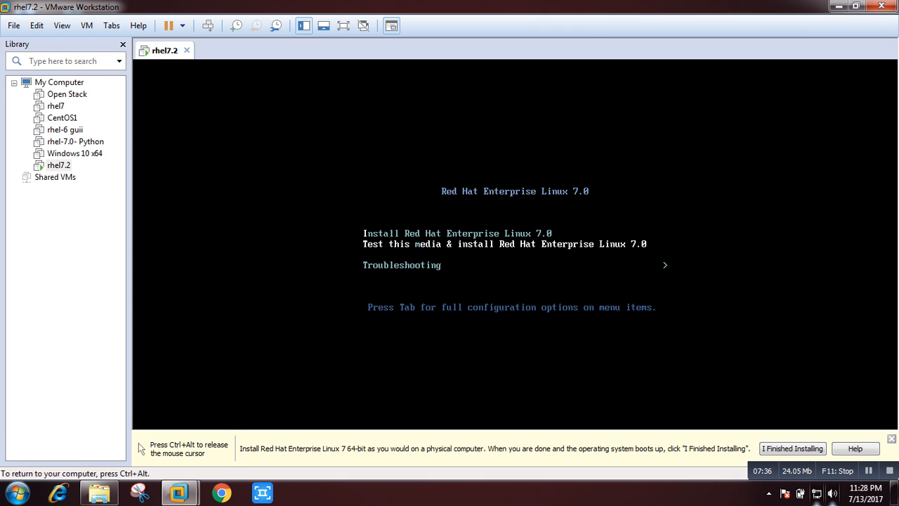
pyautogui.hotkey('ctrl', 'alt')
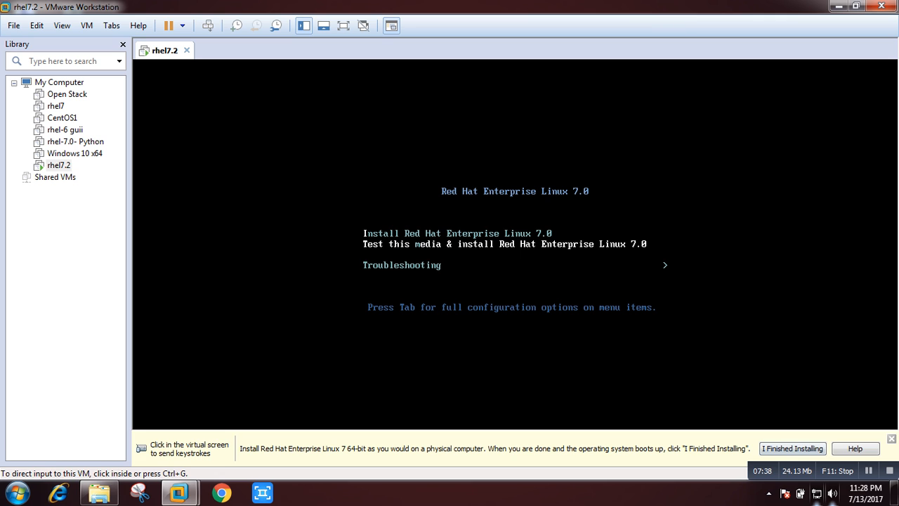
pyautogui.hotkey('ctrl', 'g')
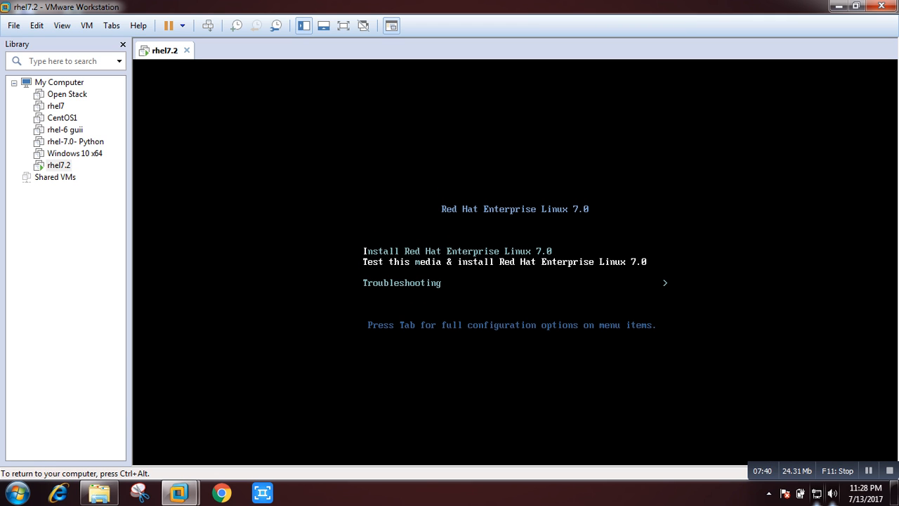
pyautogui.press('Up')
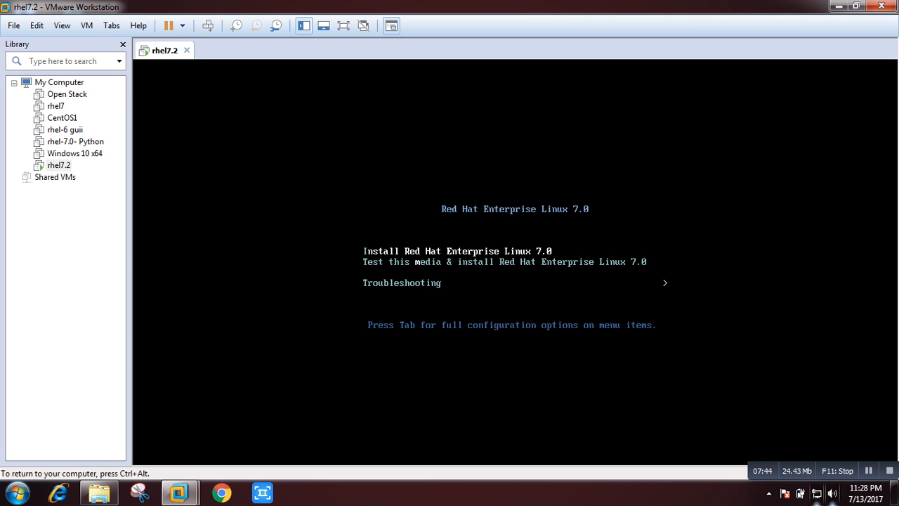
pyautogui.press('Return')
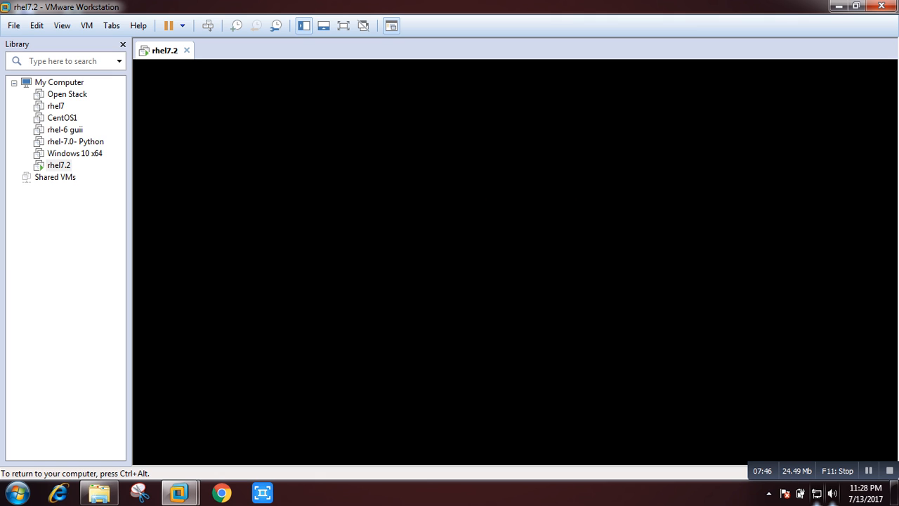
pyautogui.hotkey('ctrl', 'alt')
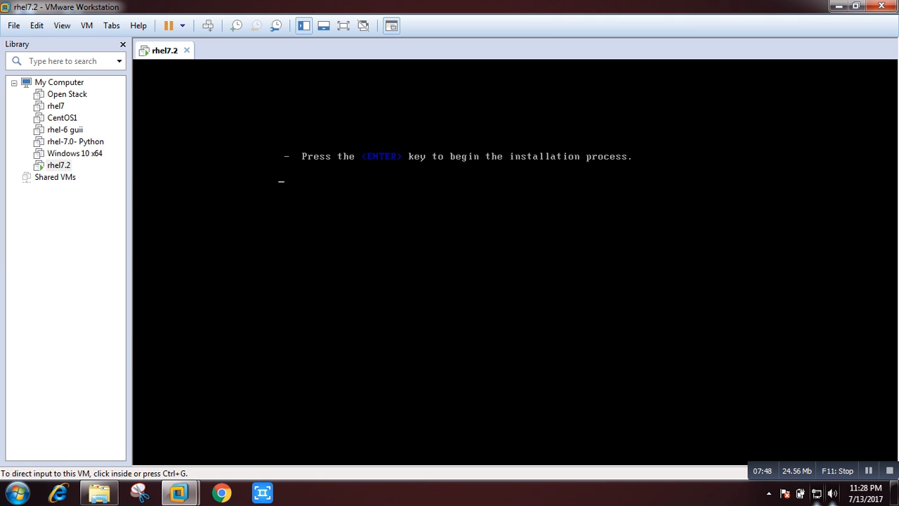
pyautogui.click(343, 25)
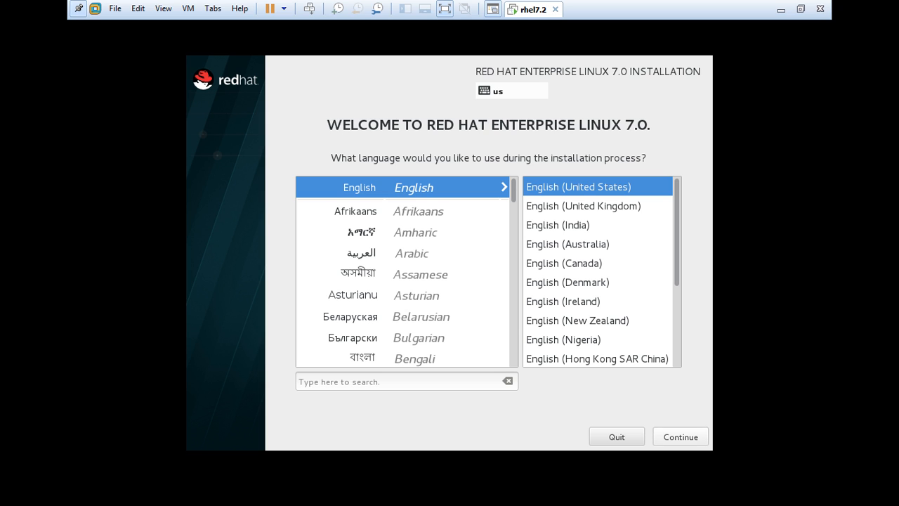
# Keep English (United States) on the welcome screen and continue.
pyautogui.click(680, 437)
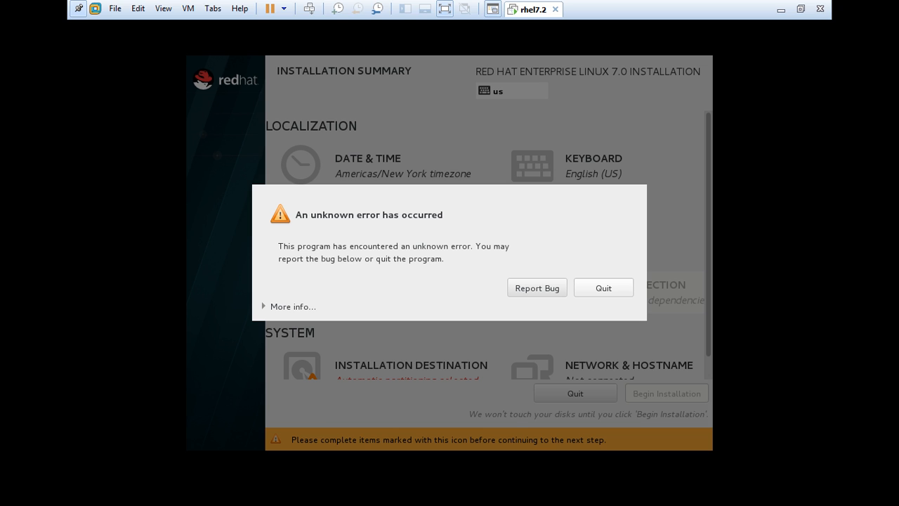
# Quit the errored installer, shut down the rhel7.2 guest and minimize VMware.
pyautogui.click(603, 288)
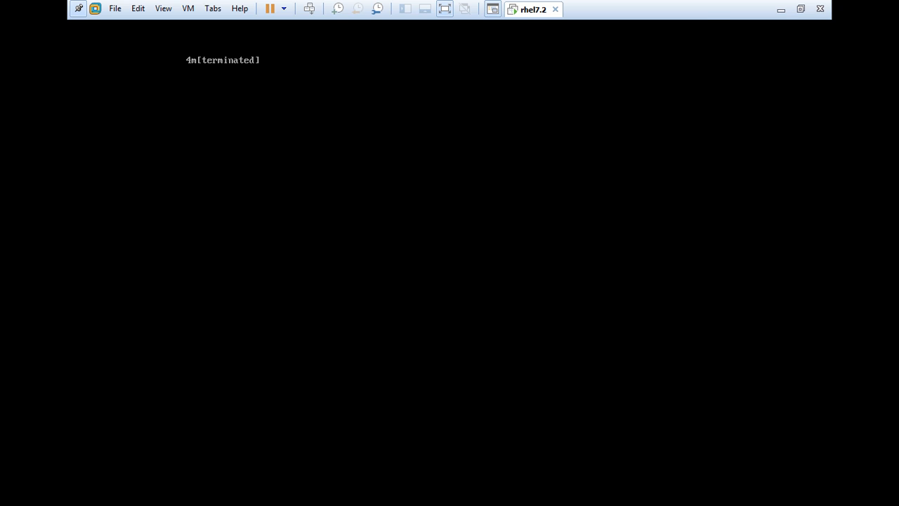
pyautogui.rightClick(528, 6)
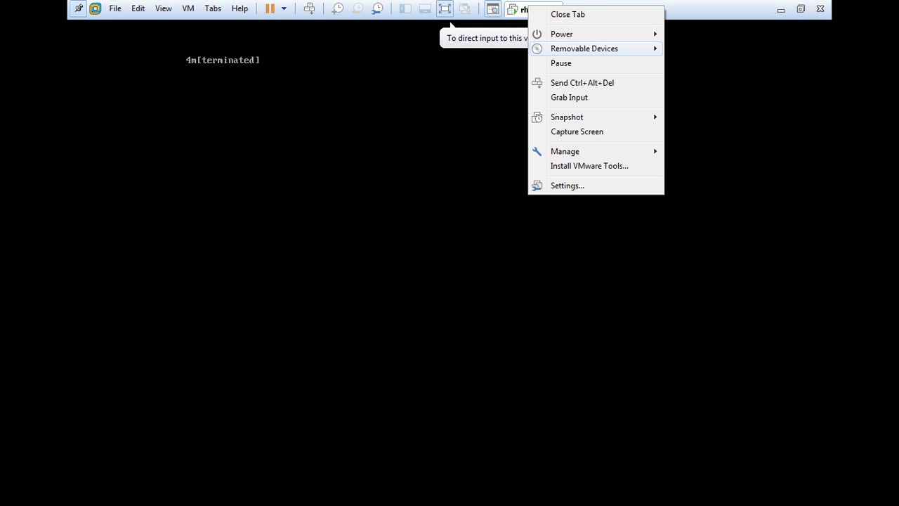
pyautogui.moveTo(562, 35)
pyautogui.click(713, 49)
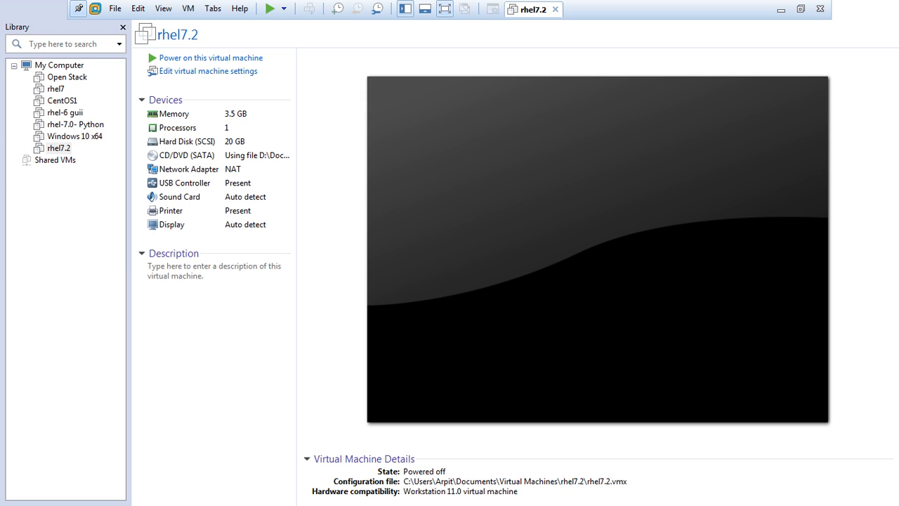
pyautogui.rightClick(525, 8)
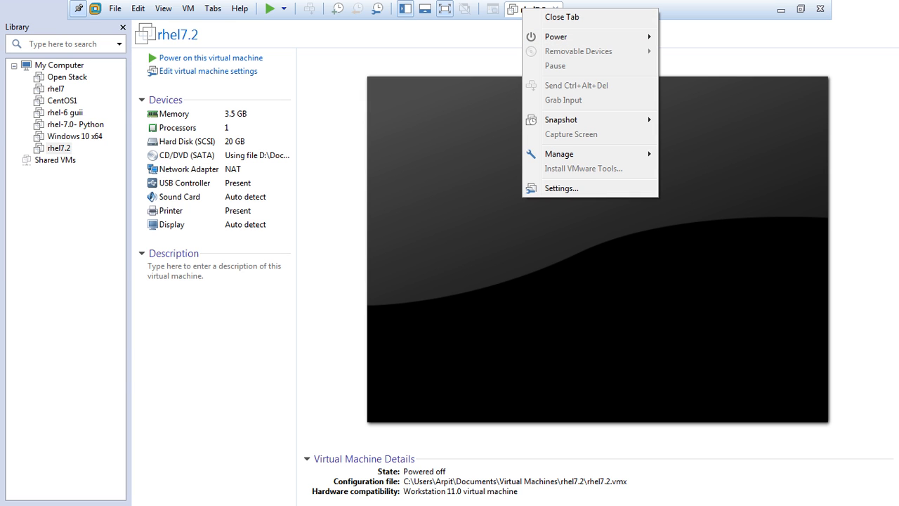
pyautogui.click(780, 9)
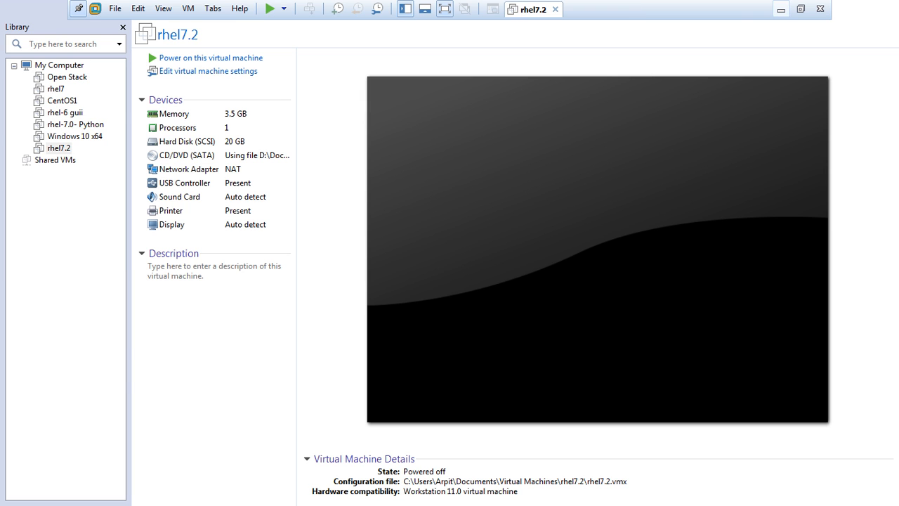
pyautogui.click(780, 9)
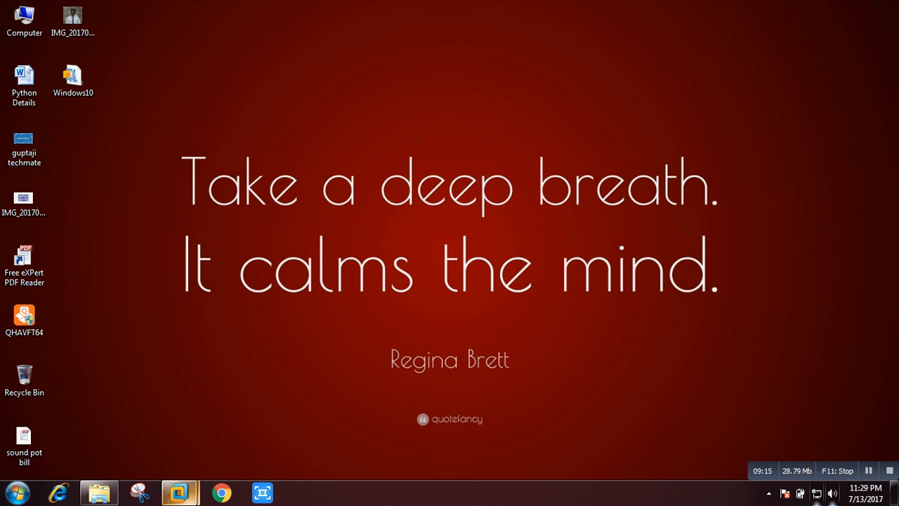
# Bring the rhel7.2 VM window to the front and restore it from full screen.
pyautogui.moveTo(179, 491)
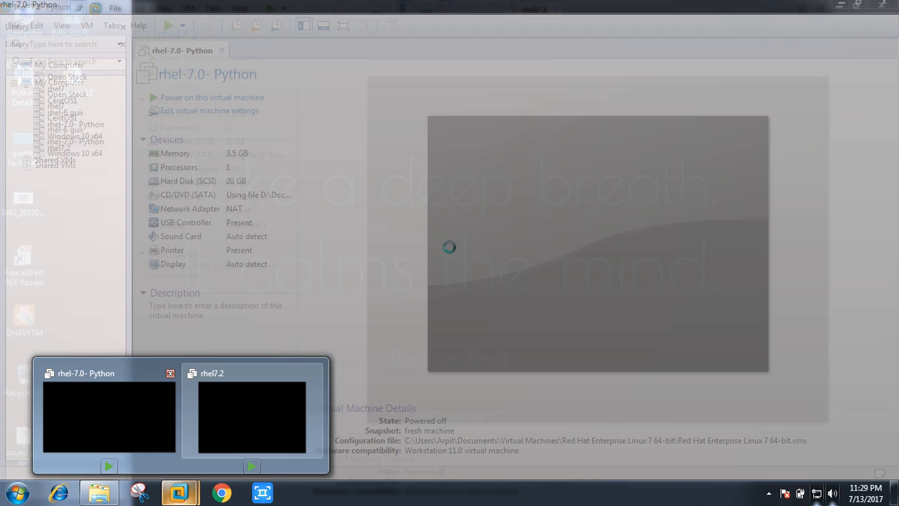
pyautogui.click(109, 416)
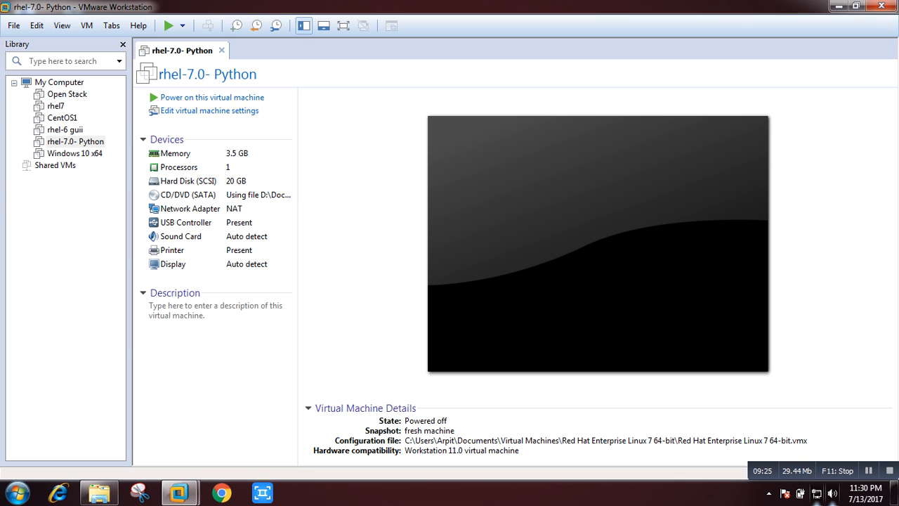
pyautogui.moveTo(179, 491)
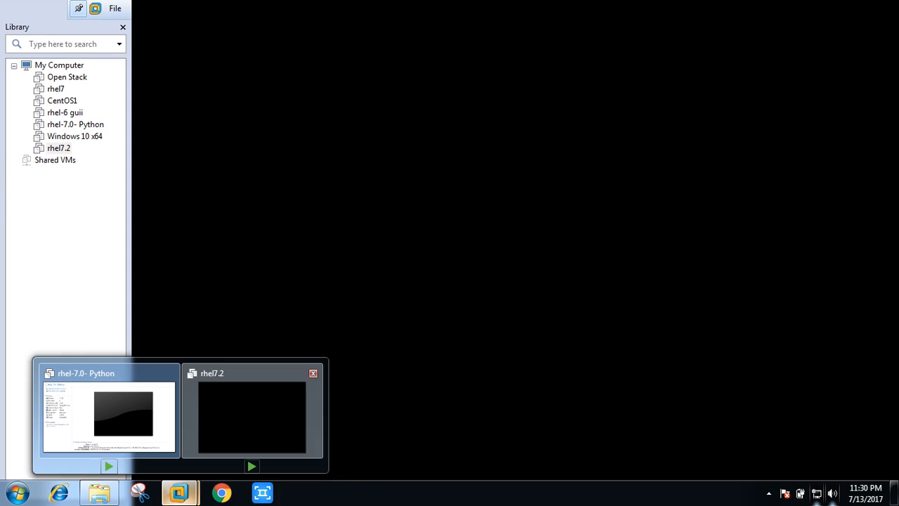
pyautogui.click(251, 418)
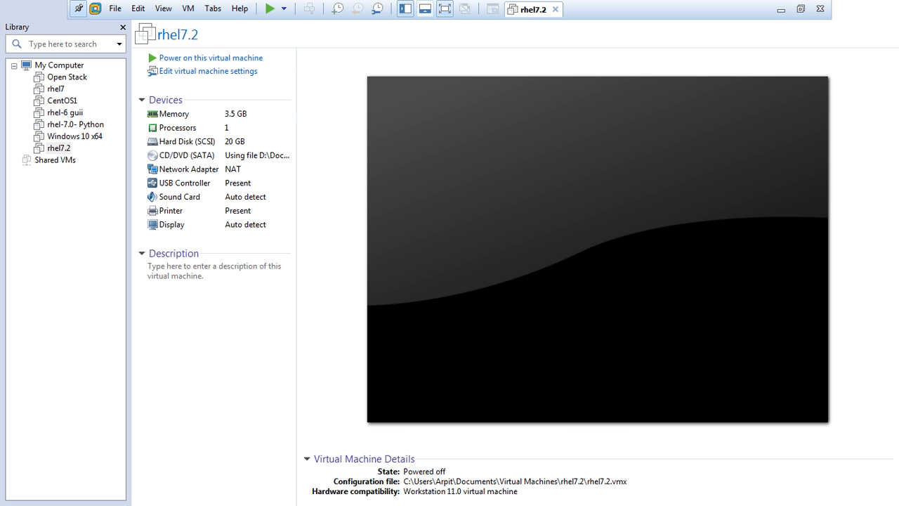
pyautogui.click(444, 10)
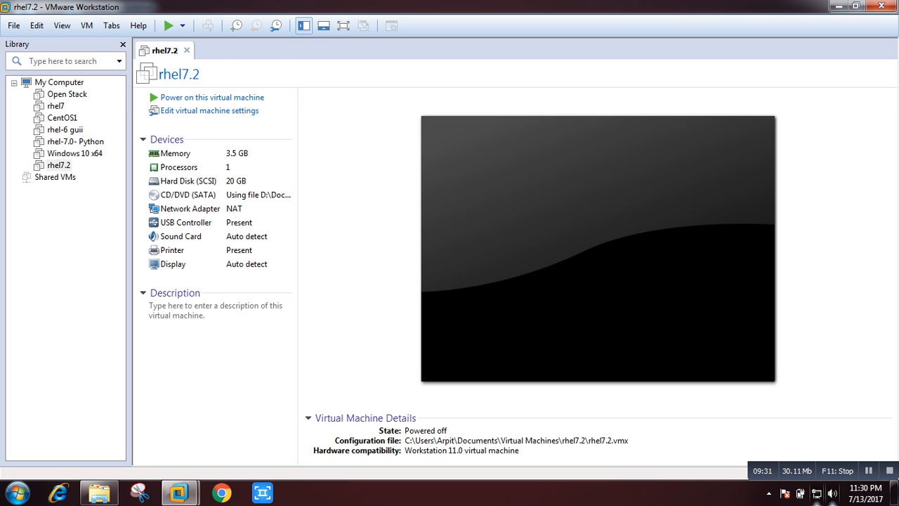
pyautogui.moveTo(445, 7); pyautogui.dragTo(466, 205)
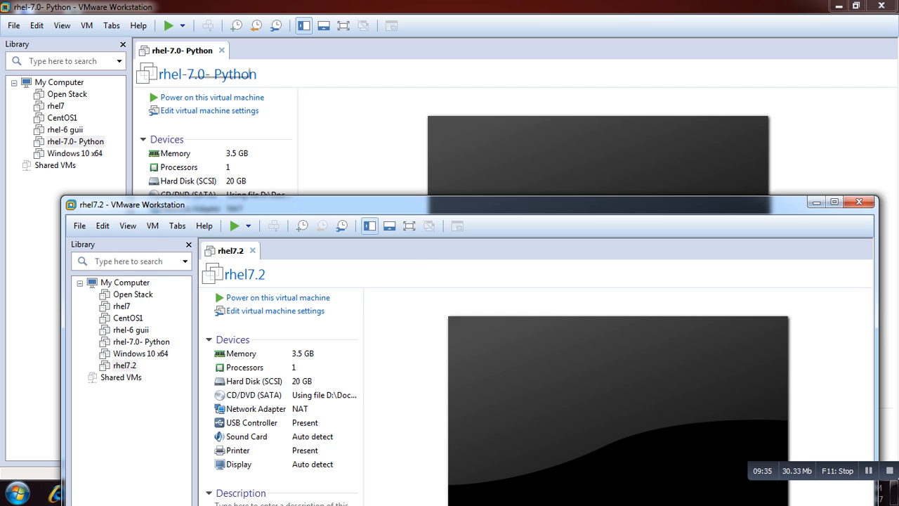
# Close the rhel-7.0- Python window, maximize rhel7.2, and power it on.
pyautogui.rightClick(184, 51)
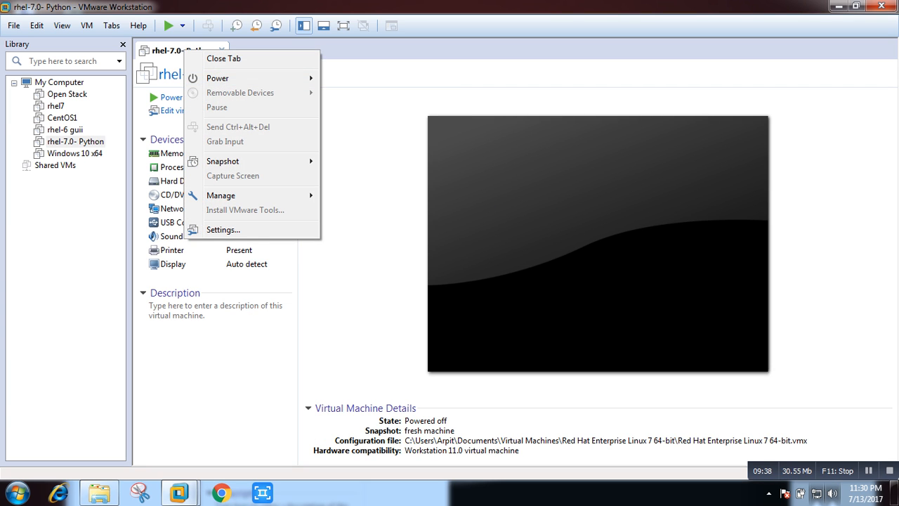
pyautogui.click(881, 5)
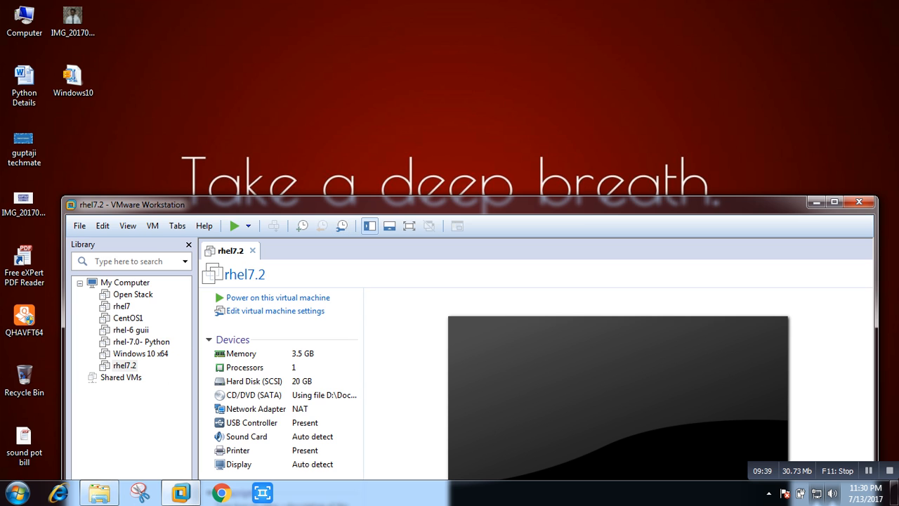
pyautogui.click(833, 201)
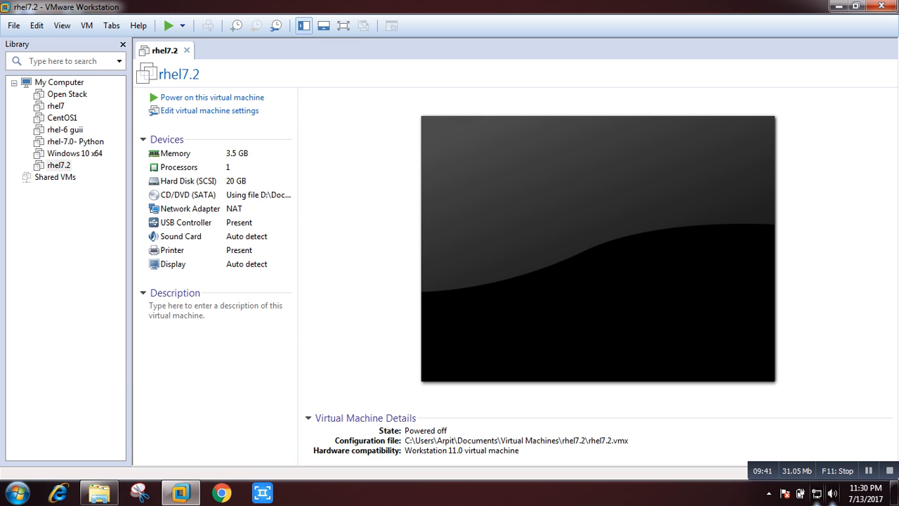
pyautogui.click(211, 97)
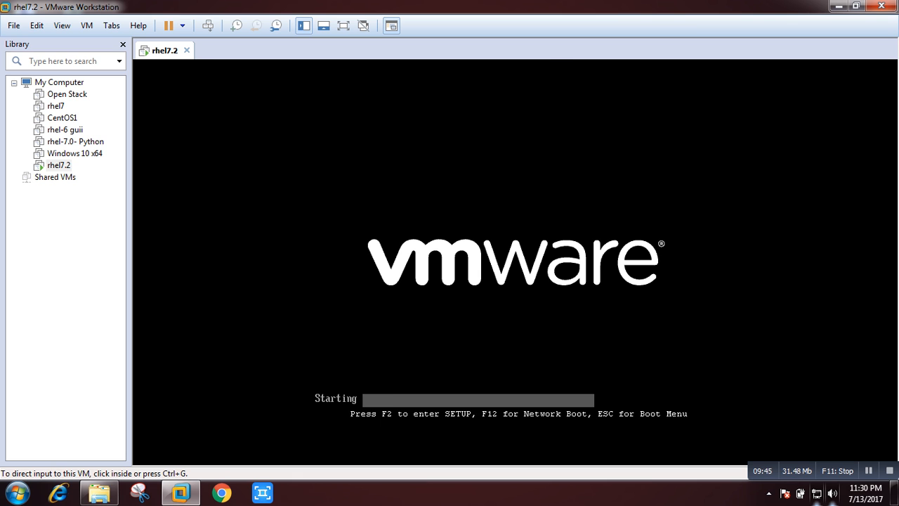
# Boot rhel7.2 full screen into Install Red Hat Enterprise Linux 7.0 and continue with English (United States).
pyautogui.click(342, 25)
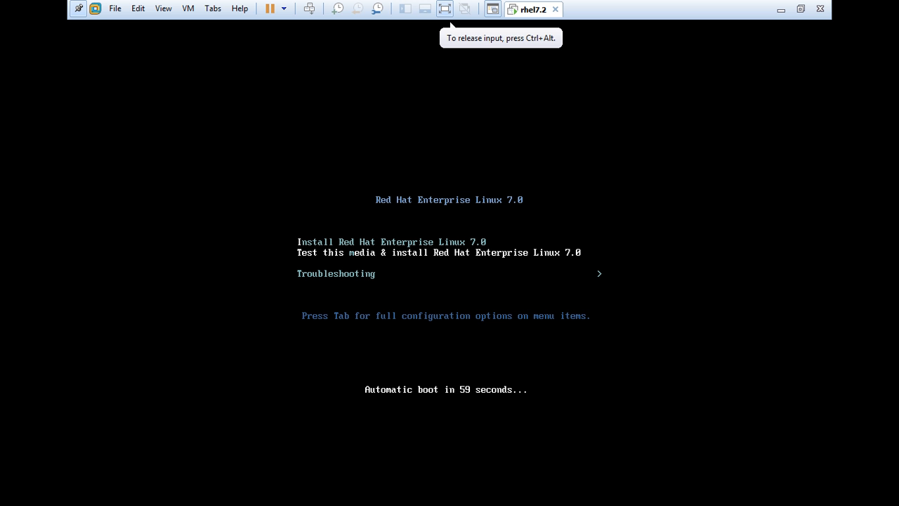
pyautogui.press('Up')
pyautogui.press('Return')
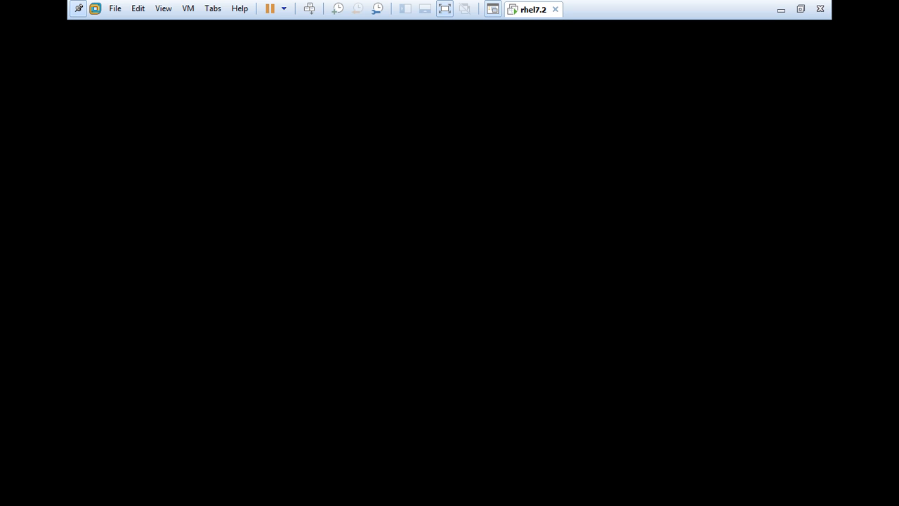
pyautogui.click(450, 25)
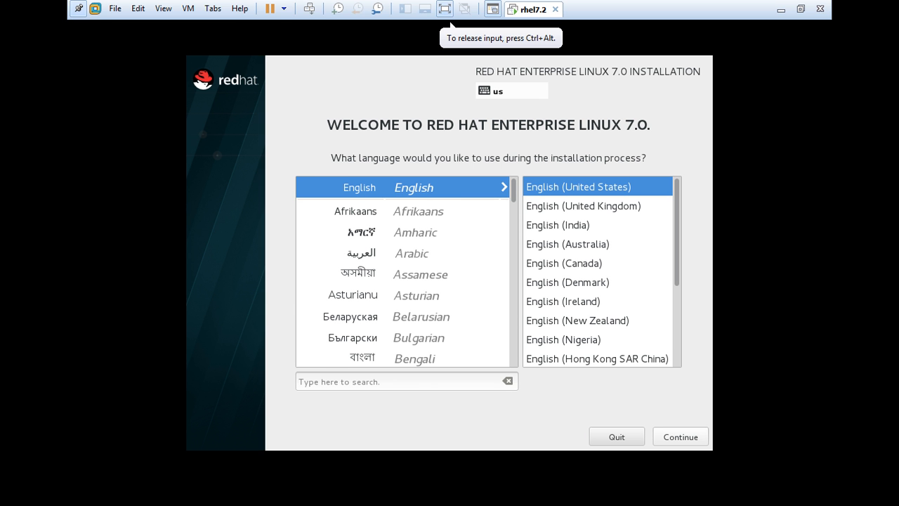
pyautogui.click(680, 437)
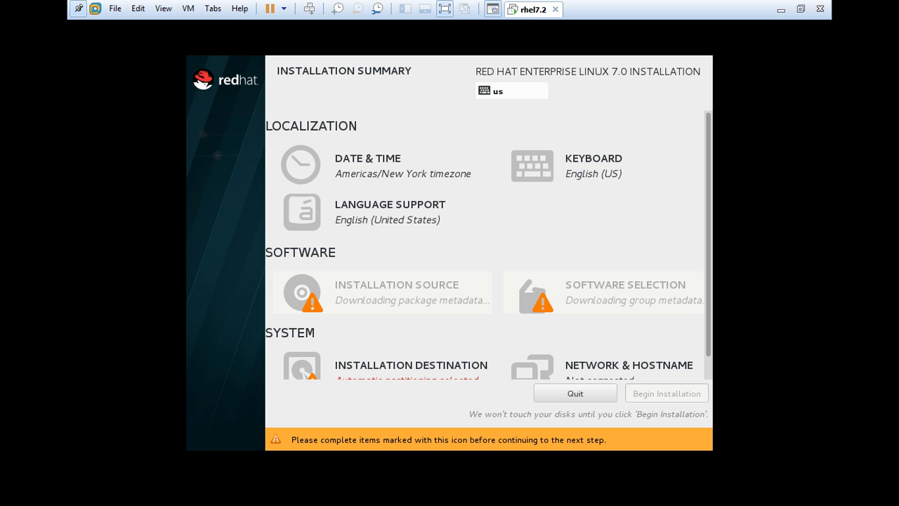
# Set the Date & Time timezone to Asia/Kolkata by picking India on the map.
pyautogui.click(368, 165)
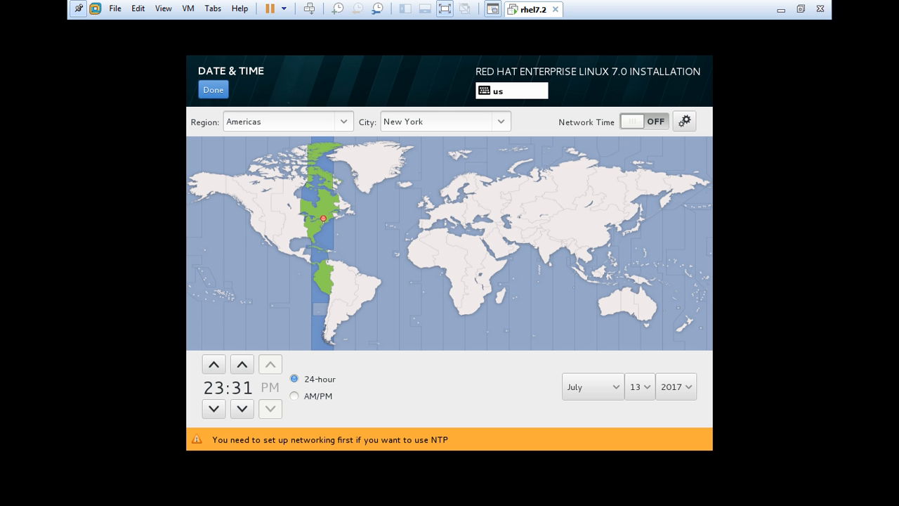
pyautogui.click(555, 237)
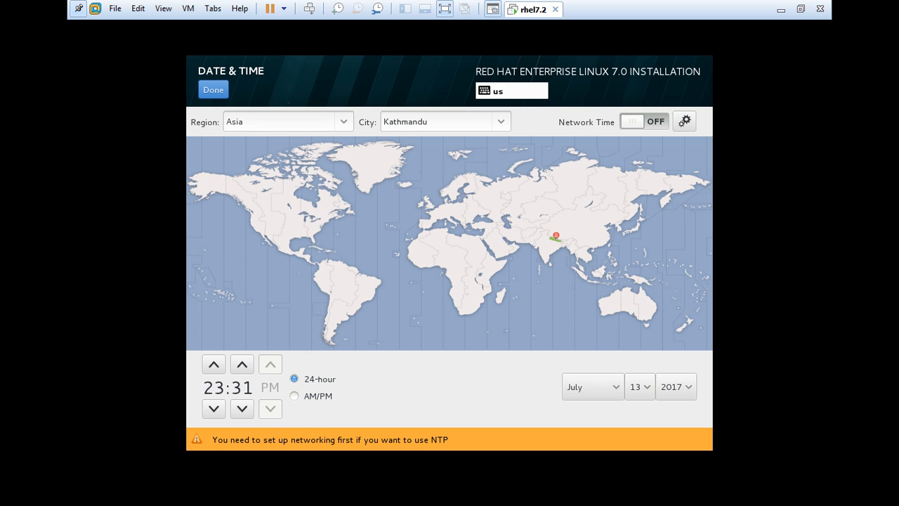
pyautogui.click(557, 246)
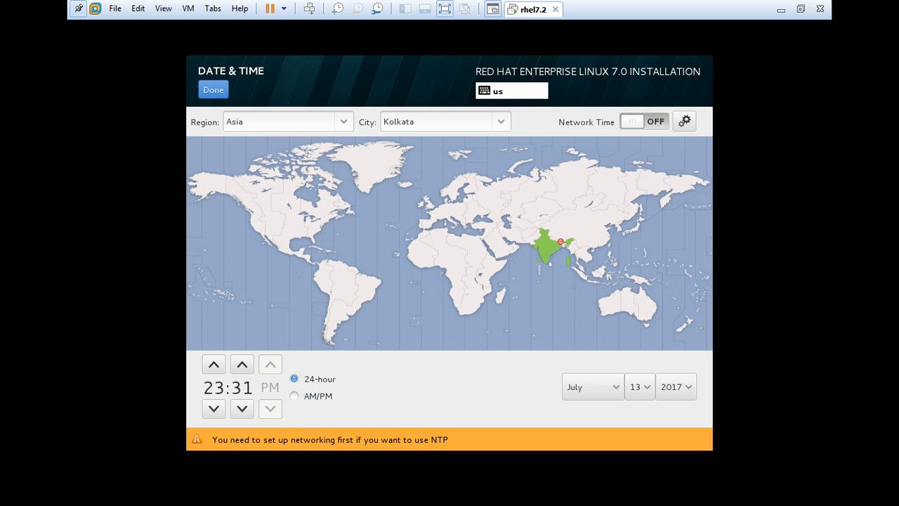
pyautogui.click(212, 90)
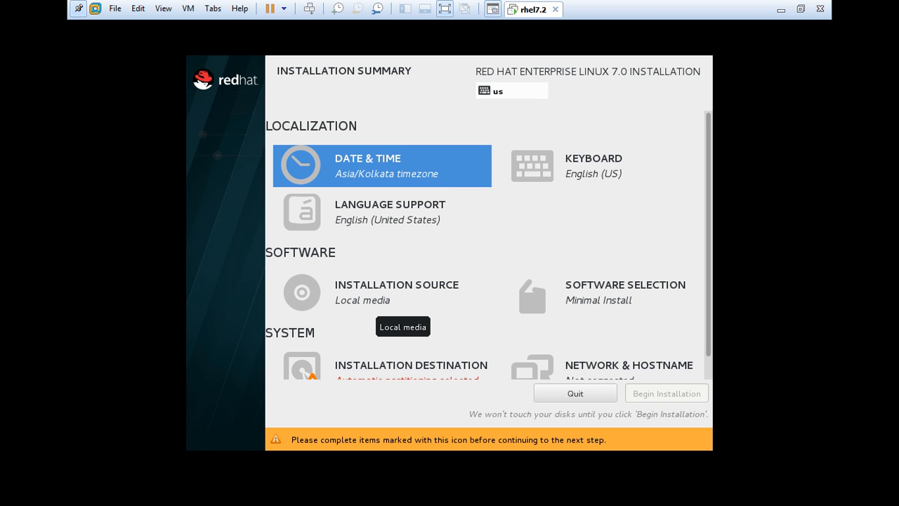
# Choose Server with GUI as the base environment in Software Selection.
pyautogui.scroll(-1, 611, 313)
pyautogui.click(611, 253)
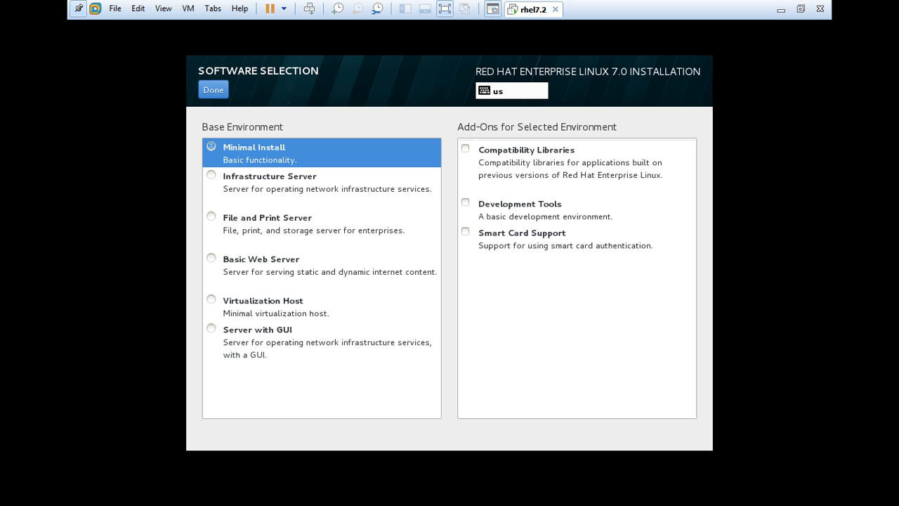
pyautogui.click(211, 328)
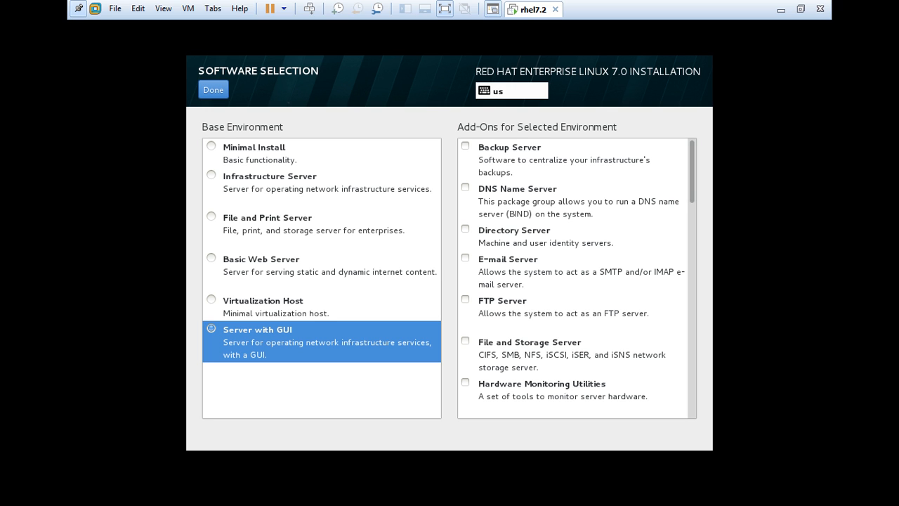
pyautogui.click(212, 89)
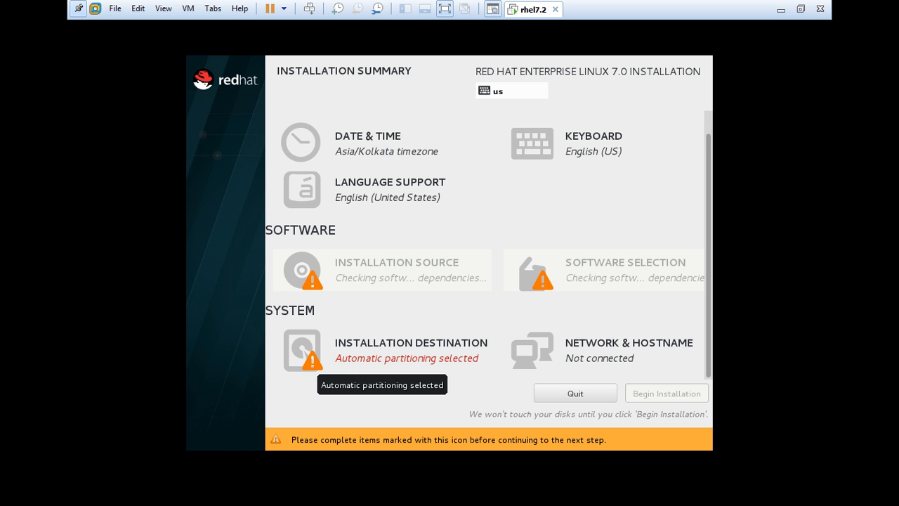
# Choose 'I will configure partitioning' in Installation Destination.
pyautogui.click(302, 349)
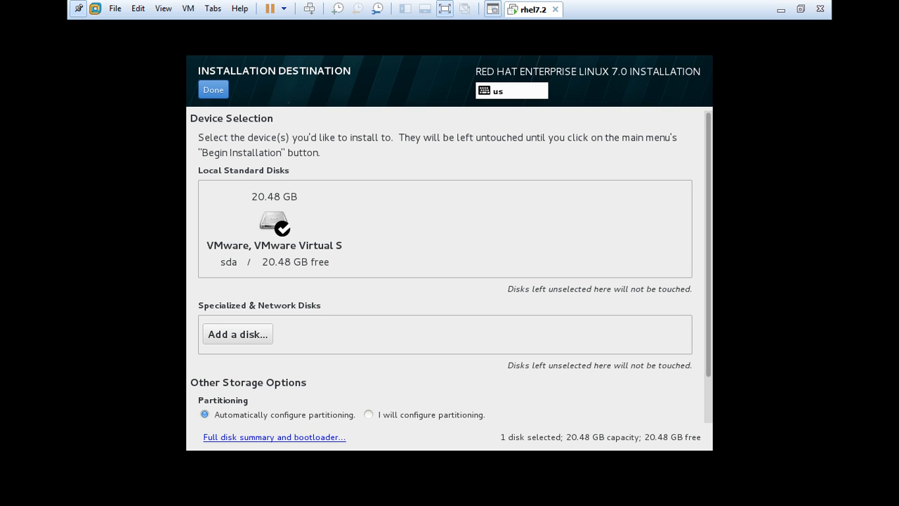
pyautogui.click(369, 415)
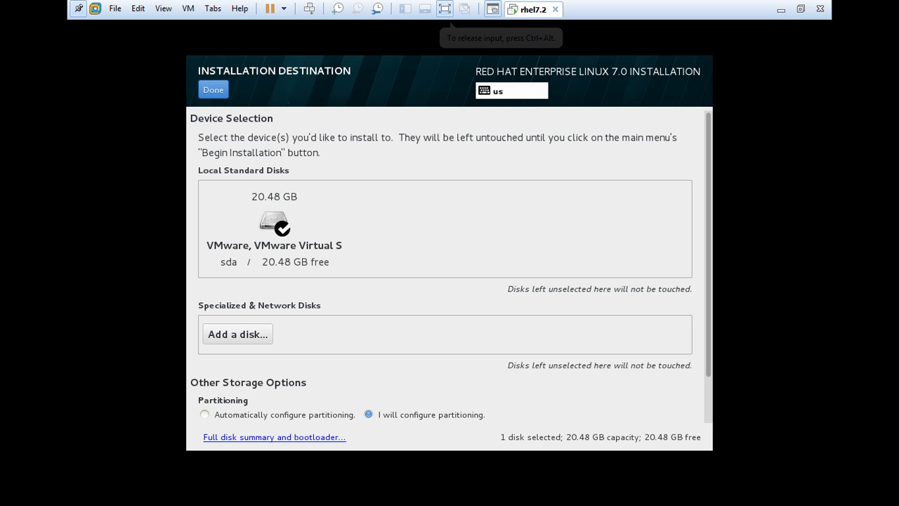
pyautogui.click(213, 89)
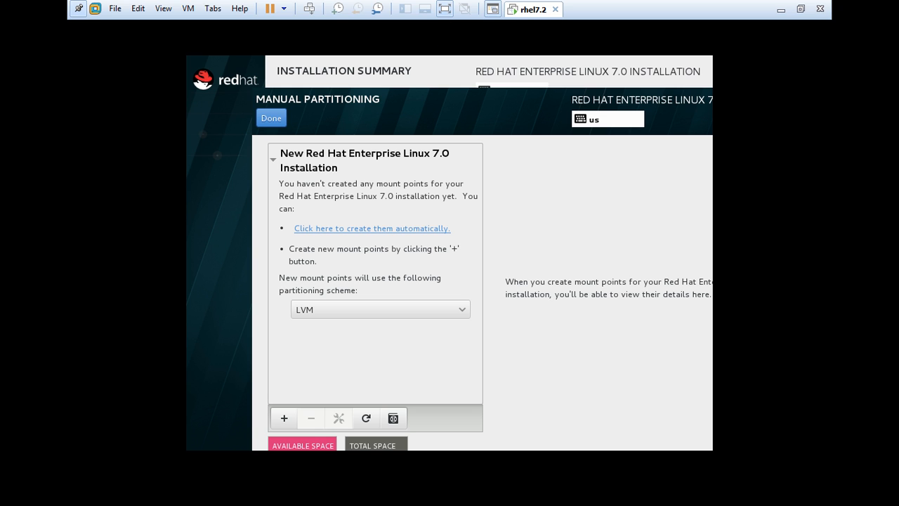
# Add a /boot mount point with 500M capacity.
pyautogui.click(284, 418)
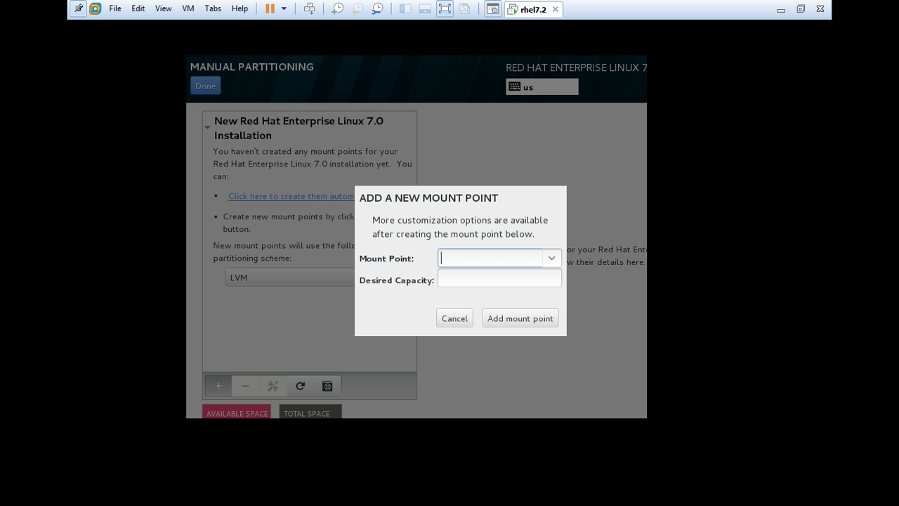
pyautogui.click(552, 258)
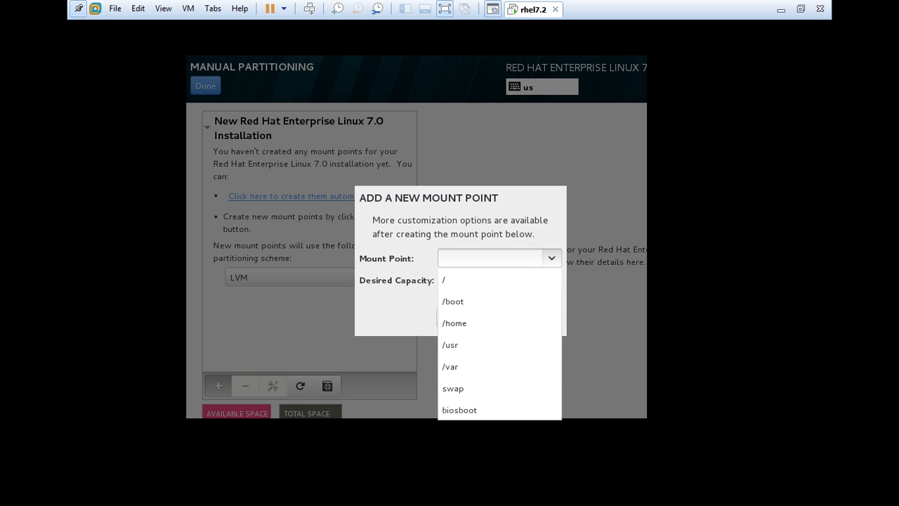
pyautogui.click(484, 301)
pyautogui.click(491, 278)
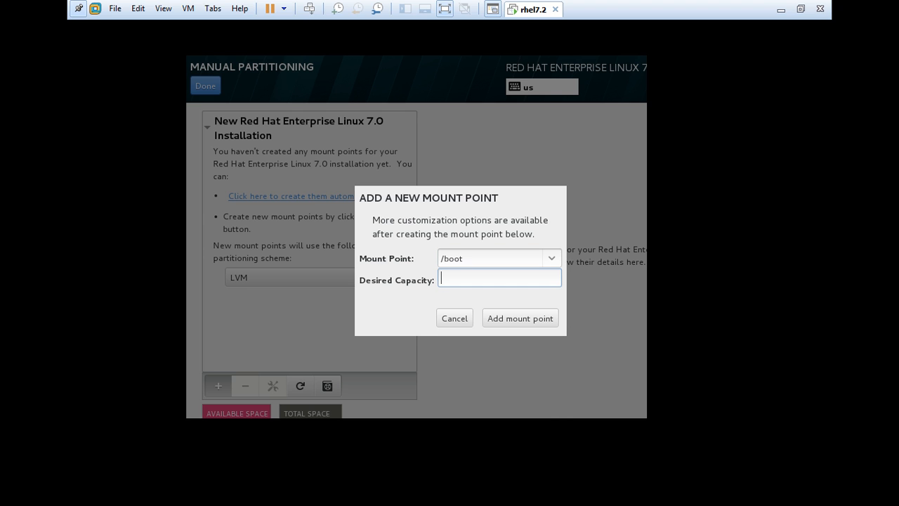
pyautogui.write('500M')
pyautogui.click(521, 318)
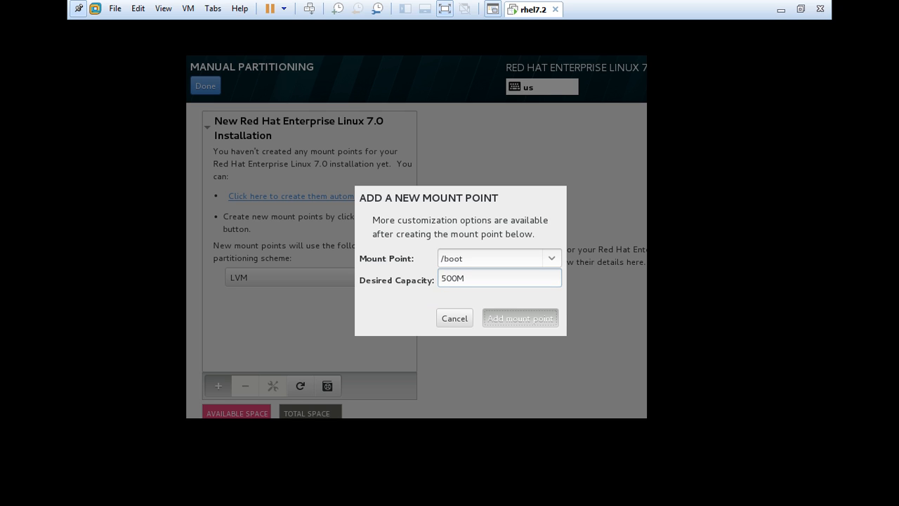
# Add a / mount point using the remaining disk space.
pyautogui.click(218, 369)
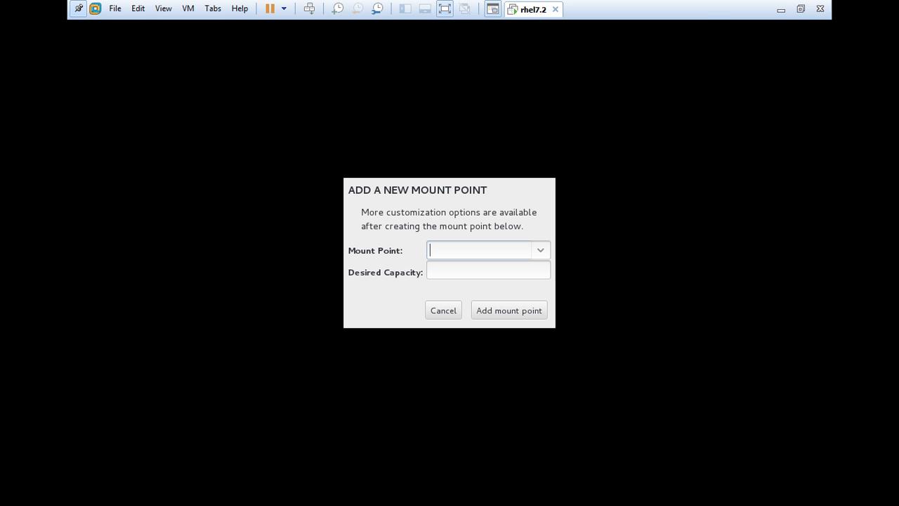
pyautogui.click(540, 250)
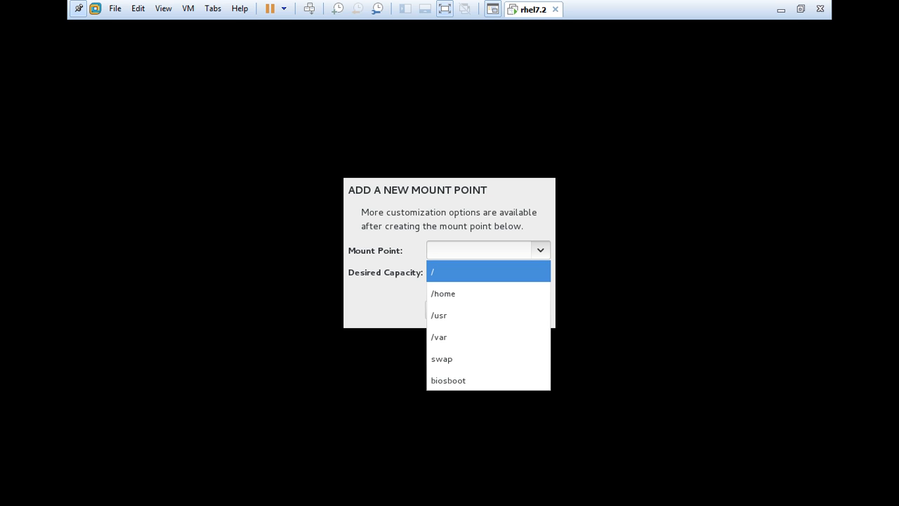
pyautogui.click(487, 272)
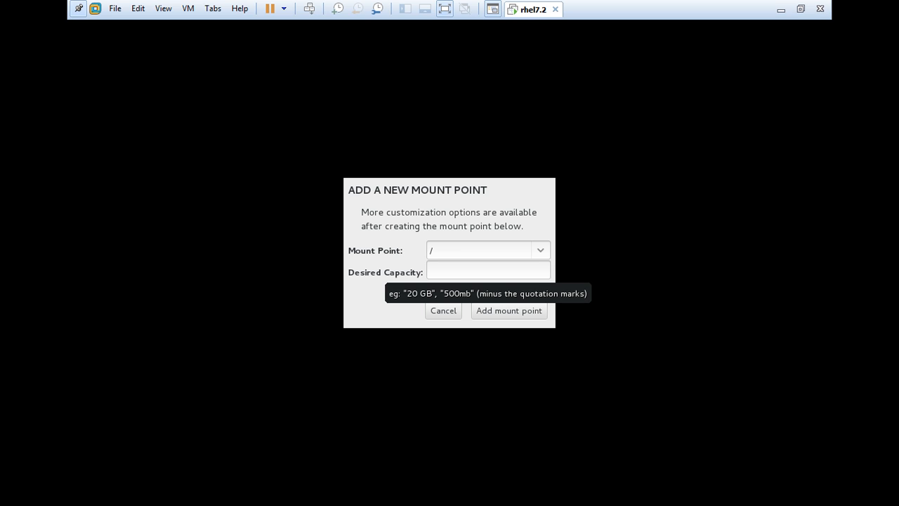
pyautogui.click(488, 270)
pyautogui.click(509, 310)
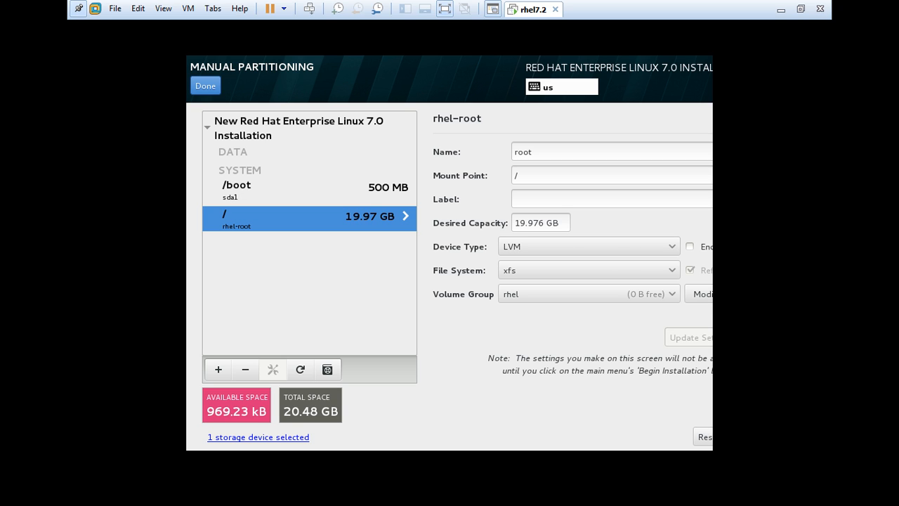
# Finish manual partitioning, accept the changes, and begin the RHEL 7.0 installation.
pyautogui.click(205, 86)
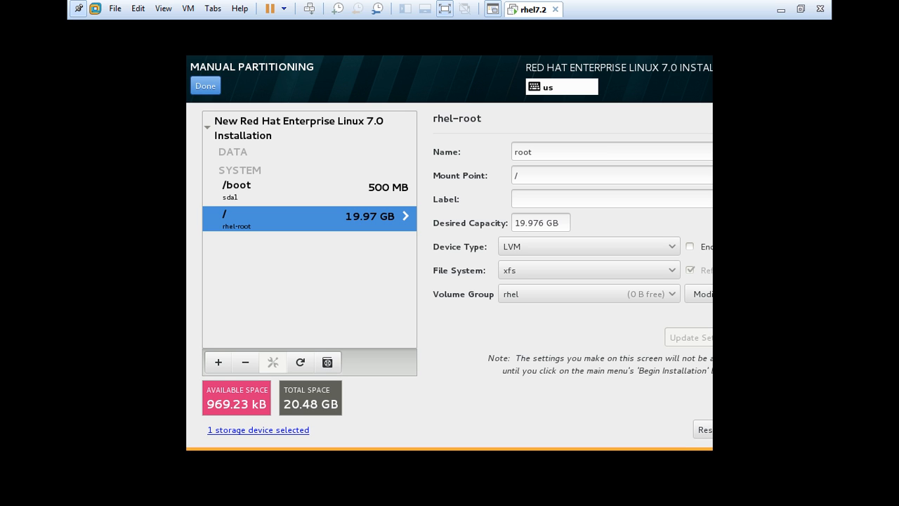
pyautogui.click(205, 86)
pyautogui.click(623, 382)
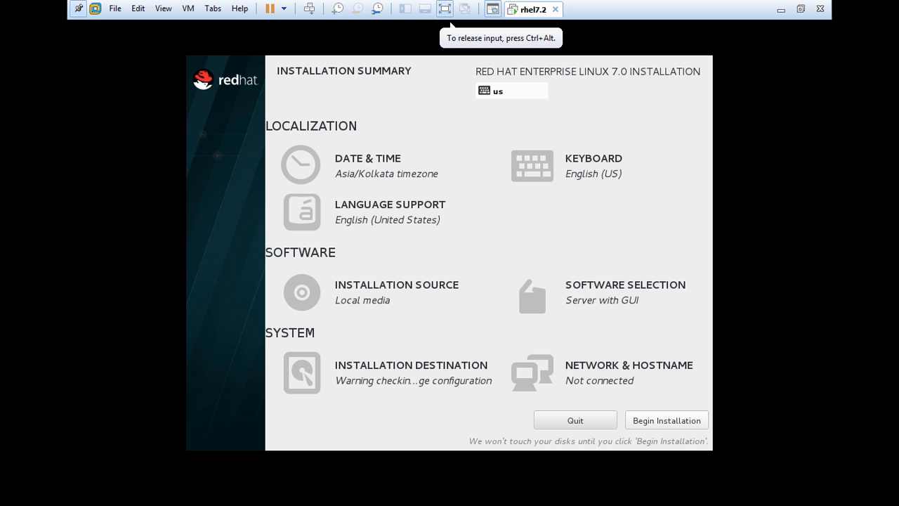
pyautogui.click(666, 420)
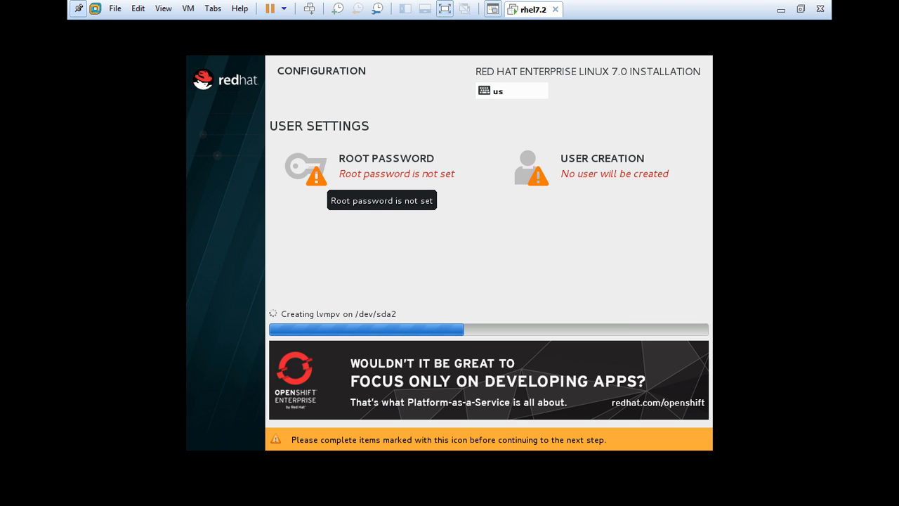
# Set and confirm the root password, accepting the weak-password warning.
pyautogui.click(333, 179)
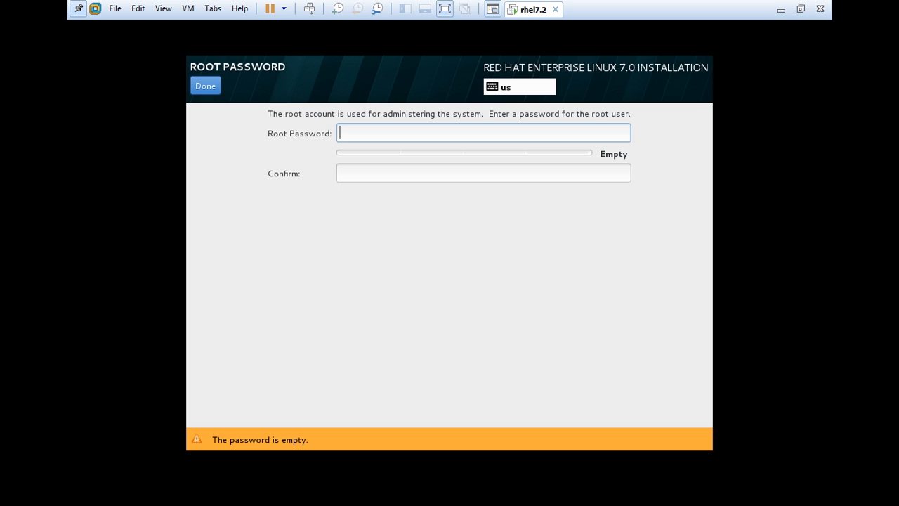
pyautogui.write('re')
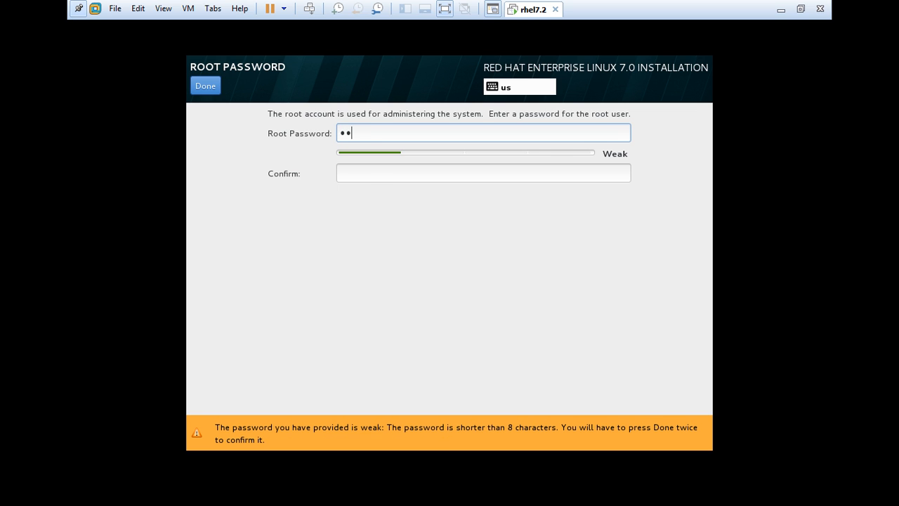
pyautogui.write('dhat')
pyautogui.press('Tab')
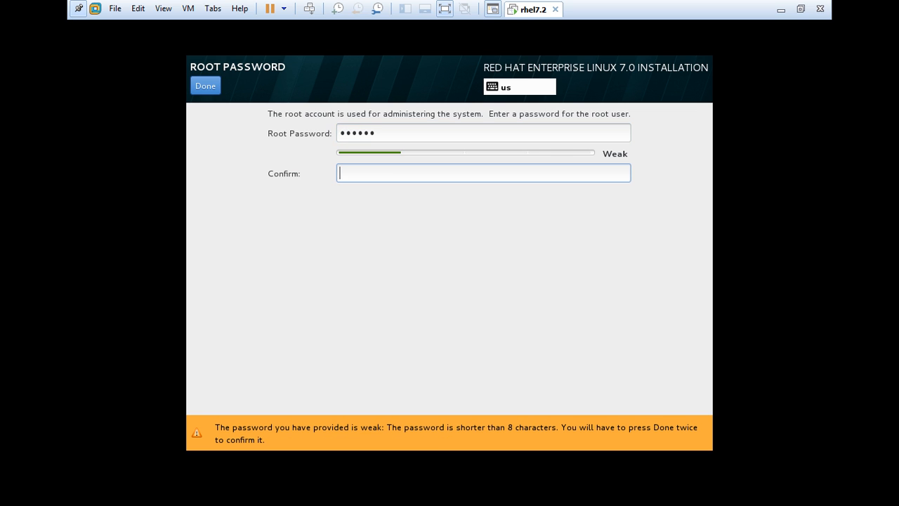
pyautogui.write('redhat')
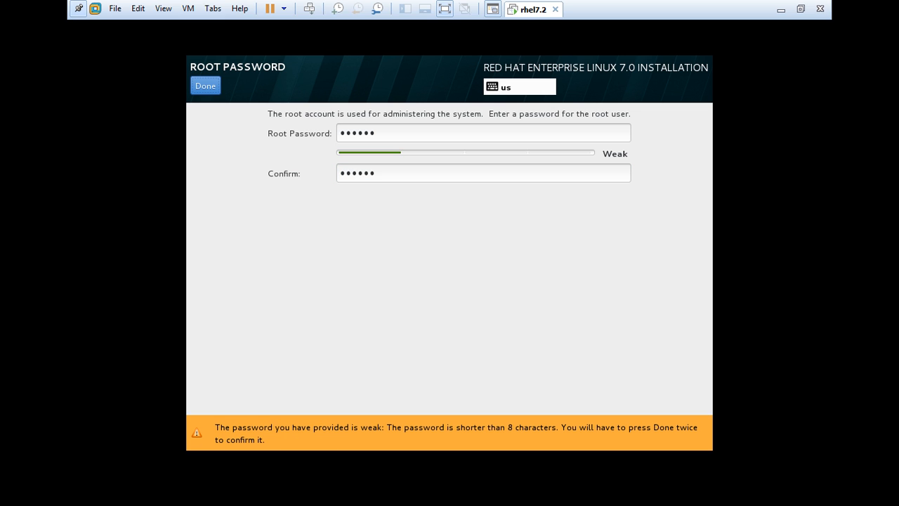
pyautogui.hotkey('alt', 'd')
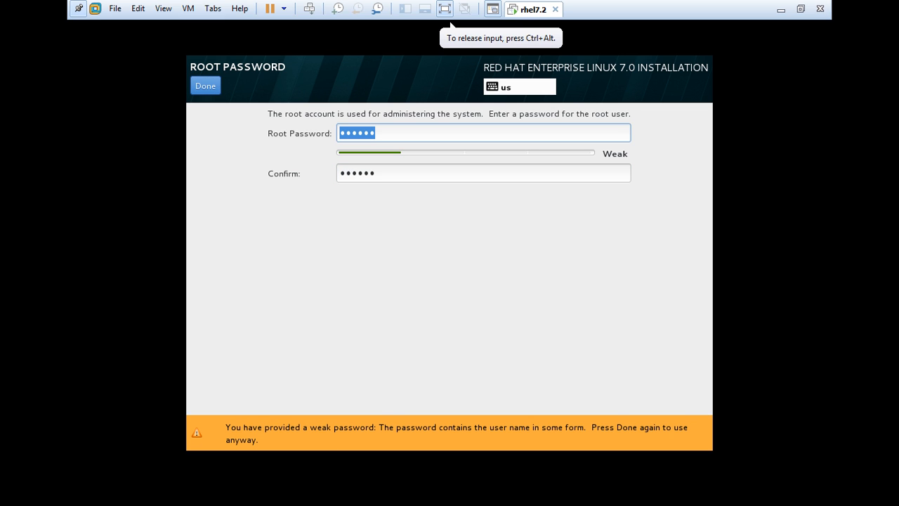
pyautogui.hotkey('alt', 'd')
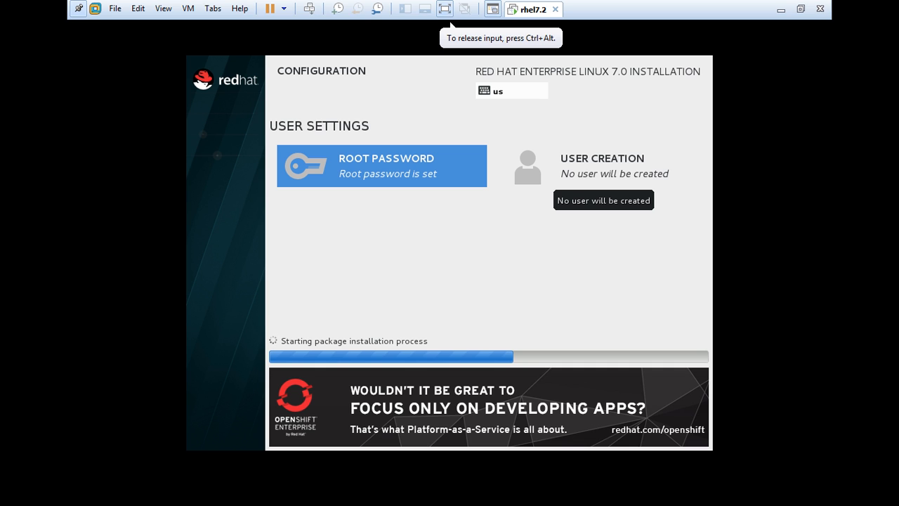
# Create a regular user account with full name, username and confirmed password, accepting the weak-password warning.
pyautogui.click(596, 168)
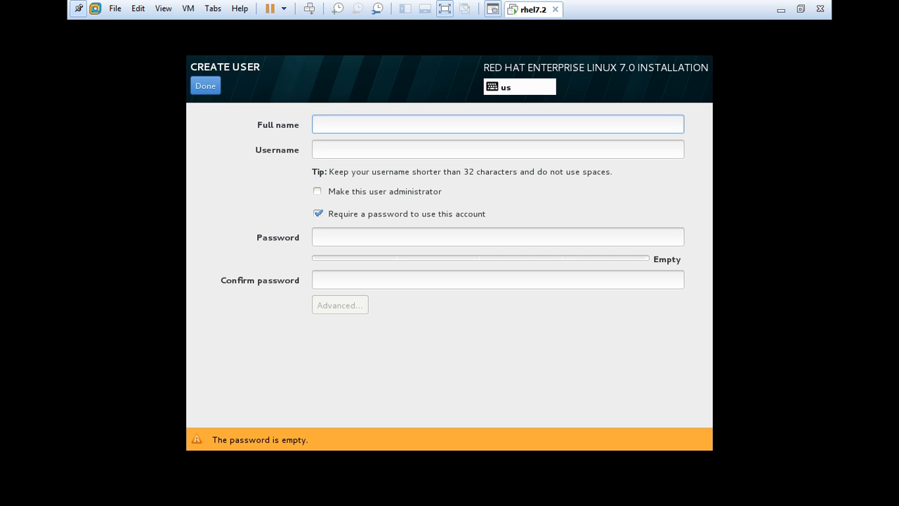
pyautogui.write('student')
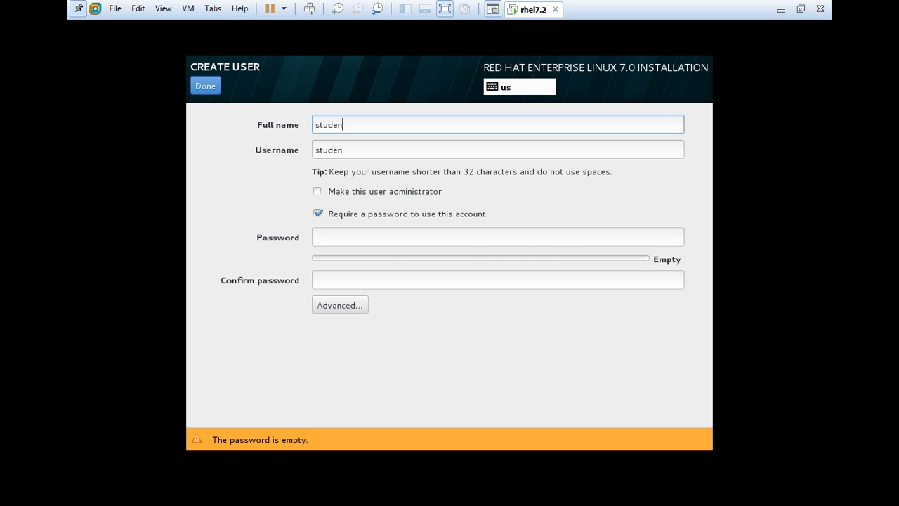
pyautogui.press('Tab')
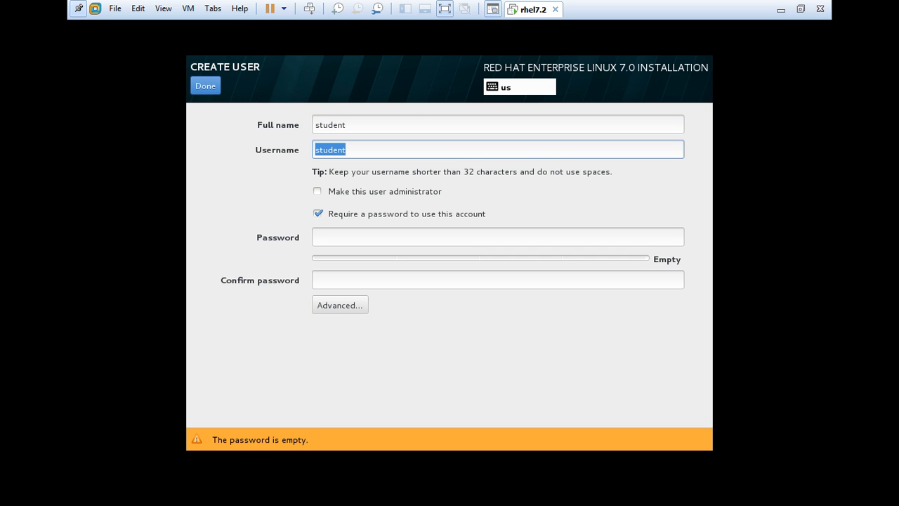
pyautogui.click(315, 237)
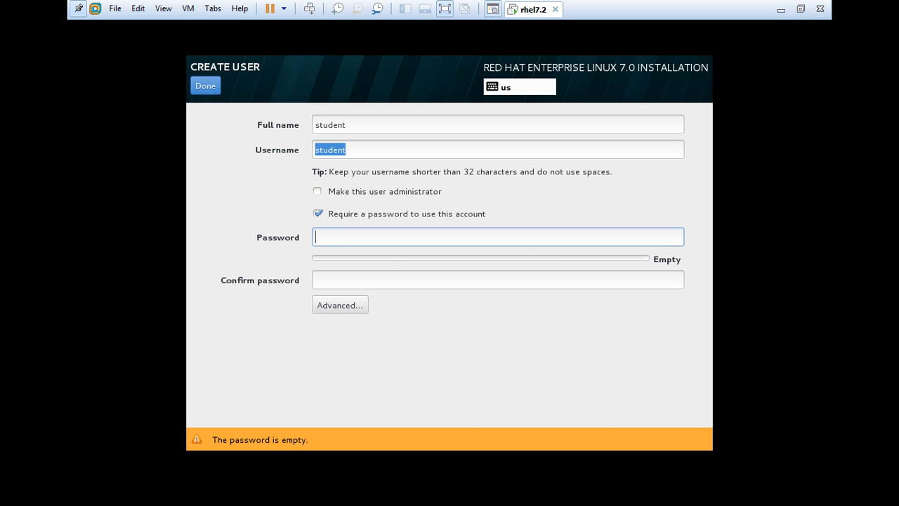
pyautogui.write('•••••••')
pyautogui.press('Tab')
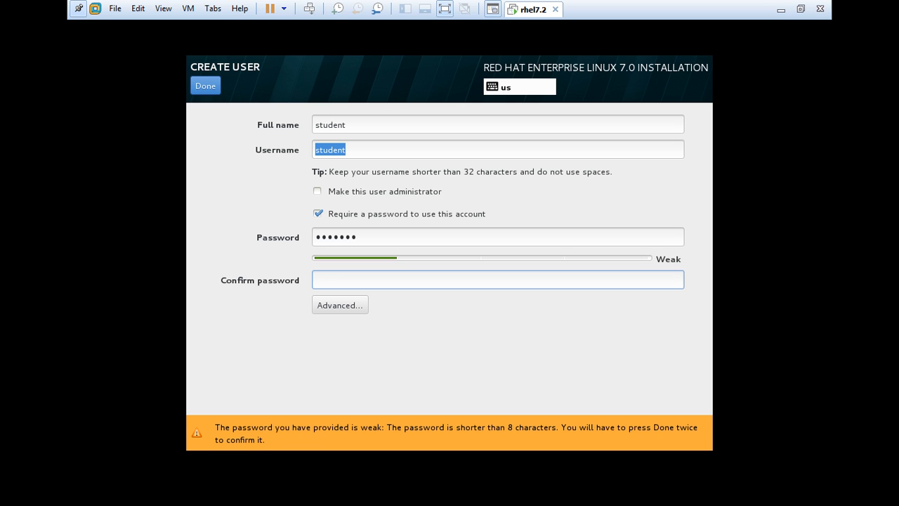
pyautogui.write('student')
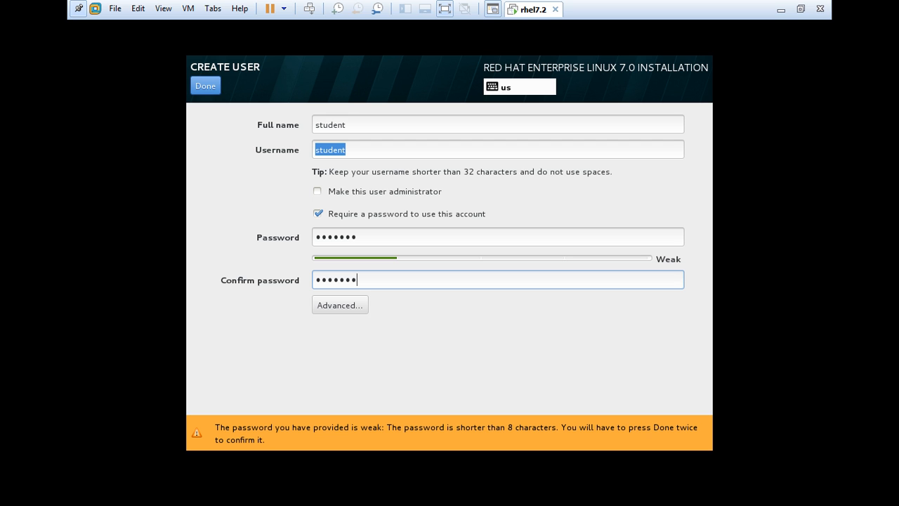
pyautogui.click(205, 85)
pyautogui.click(205, 85)
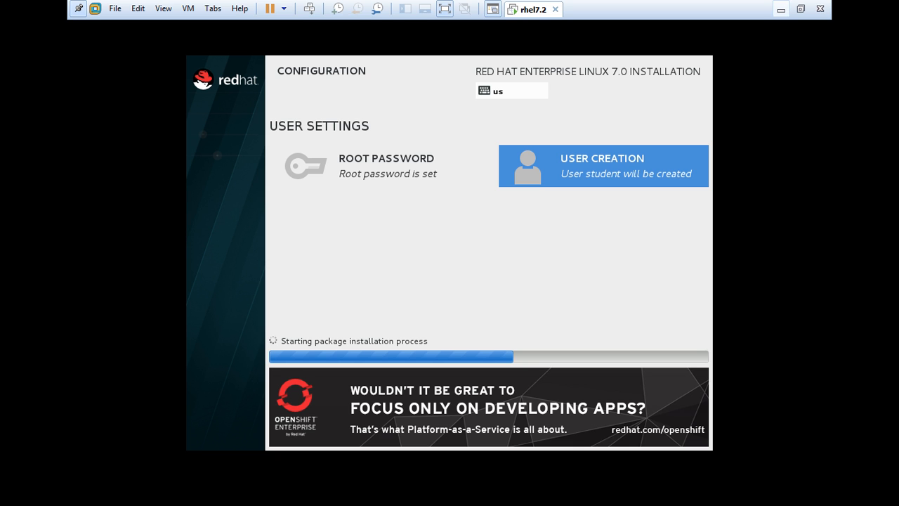
# Minimize the VM window and launch Microsoft Word 2010 by searching 'wor' from Start.
pyautogui.click(801, 9)
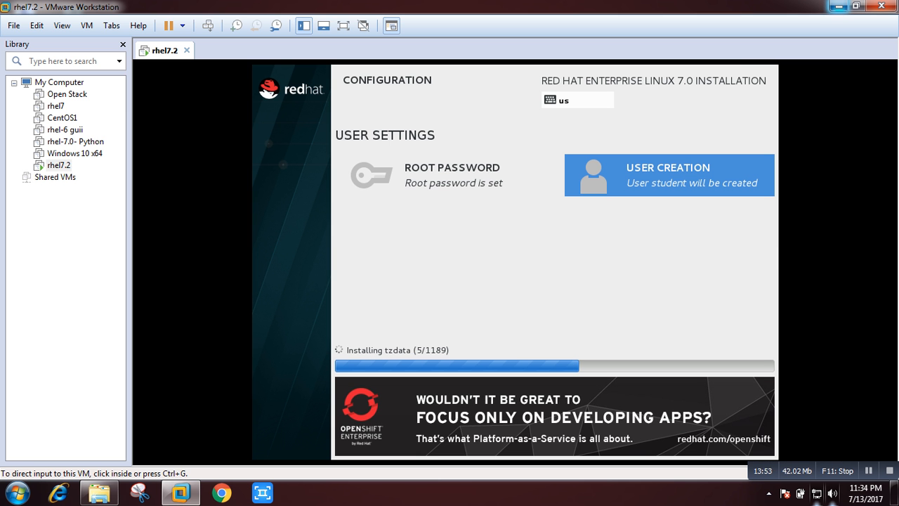
pyautogui.click(837, 6)
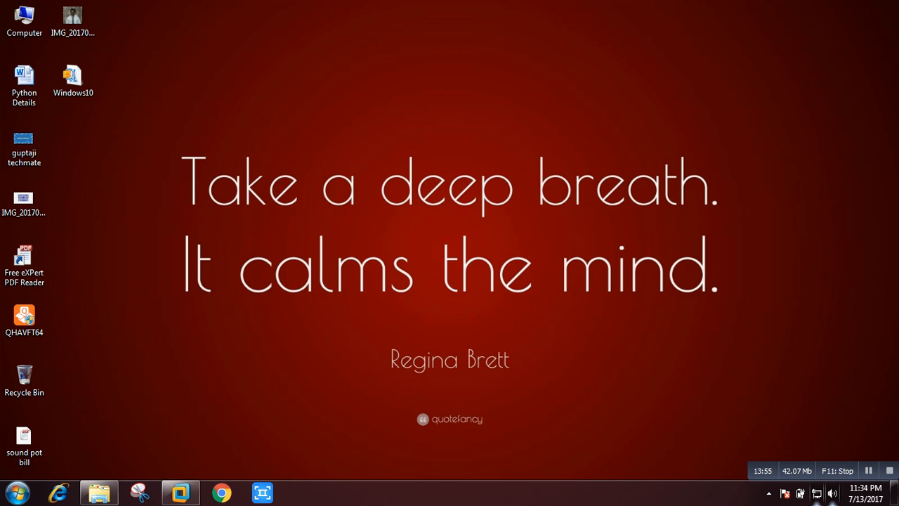
pyautogui.click(17, 492)
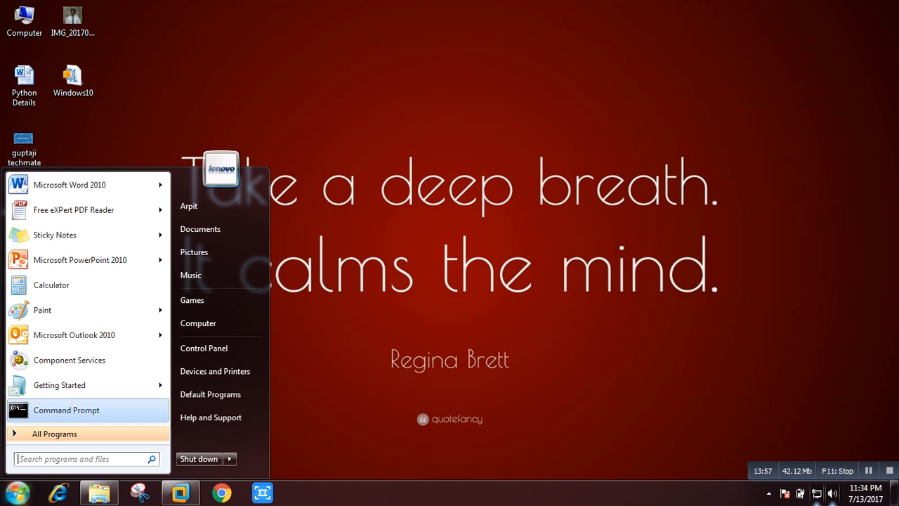
pyautogui.click(78, 458)
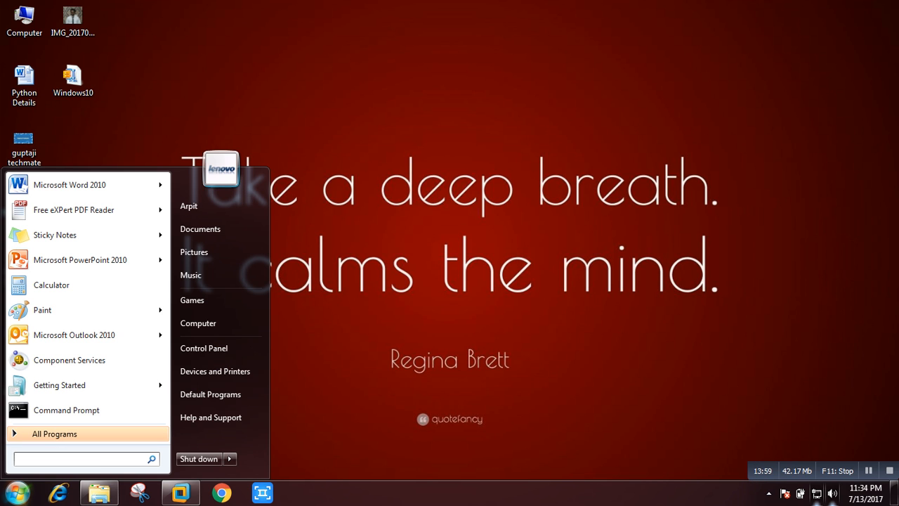
pyautogui.write('wor')
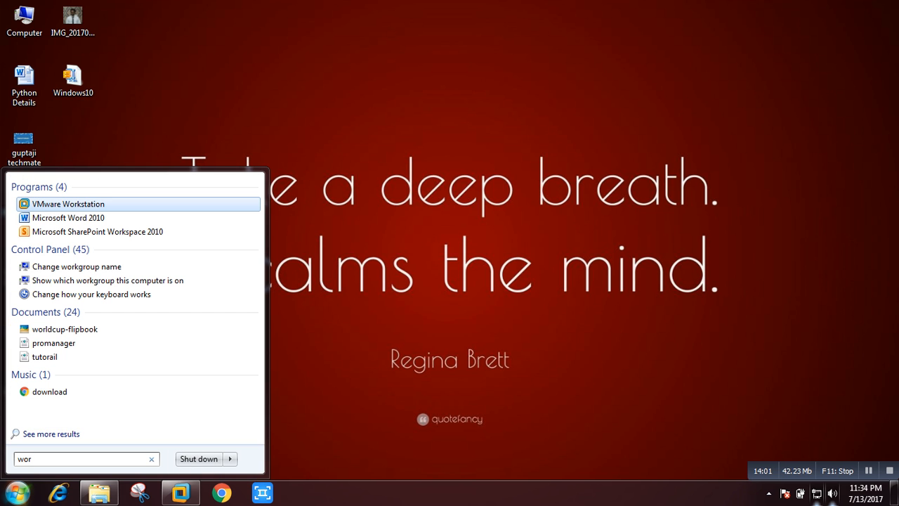
pyautogui.press('Down')
pyautogui.press('Return')
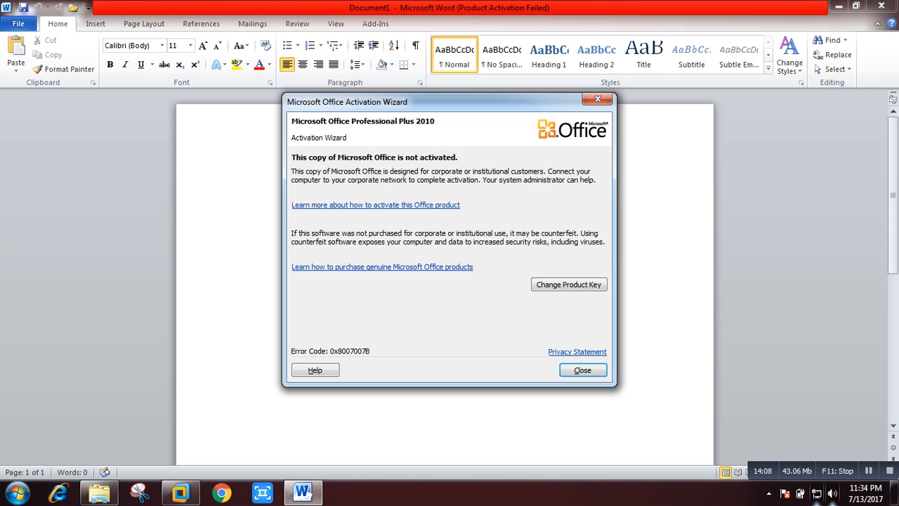
# Dismiss the activation wizard, set font size 26, and type '1. Standard installation'.
pyautogui.press('Return')
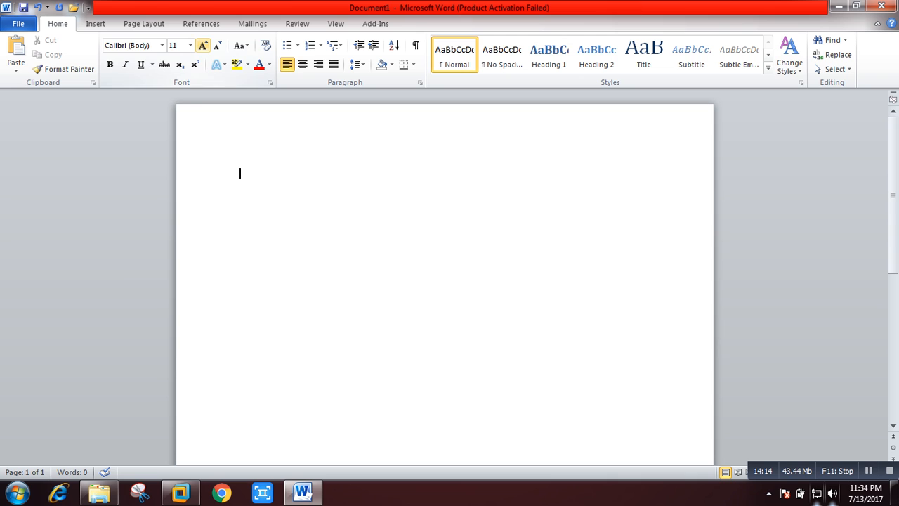
pyautogui.click(190, 45)
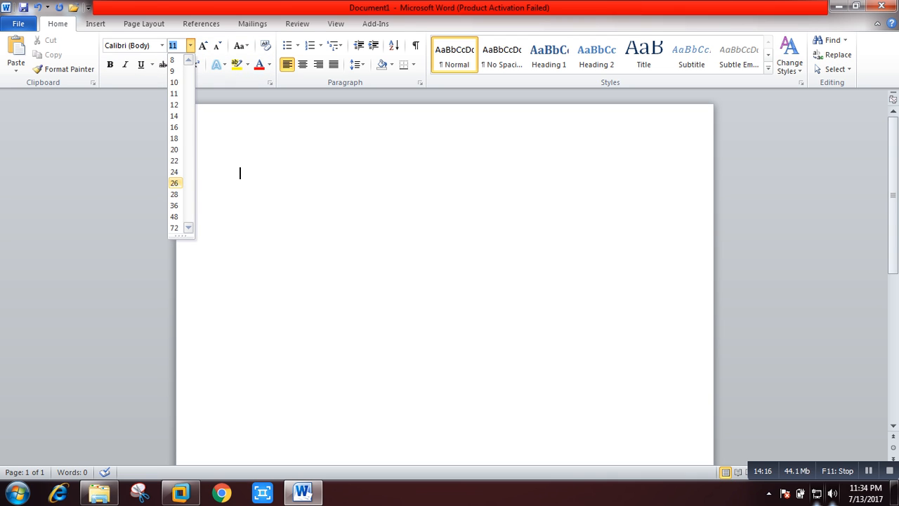
pyautogui.click(174, 183)
pyautogui.write('1.')
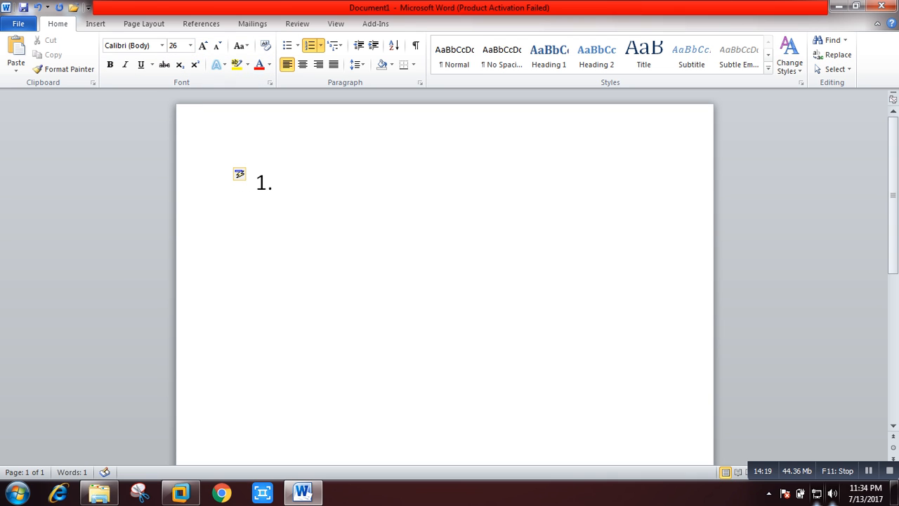
pyautogui.write(' Stande')
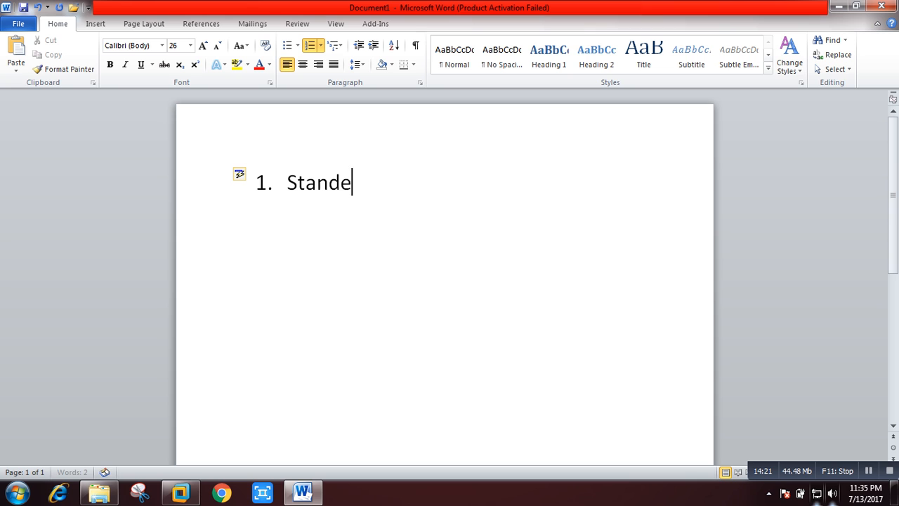
pyautogui.press('BackSpace')
pyautogui.write('ard')
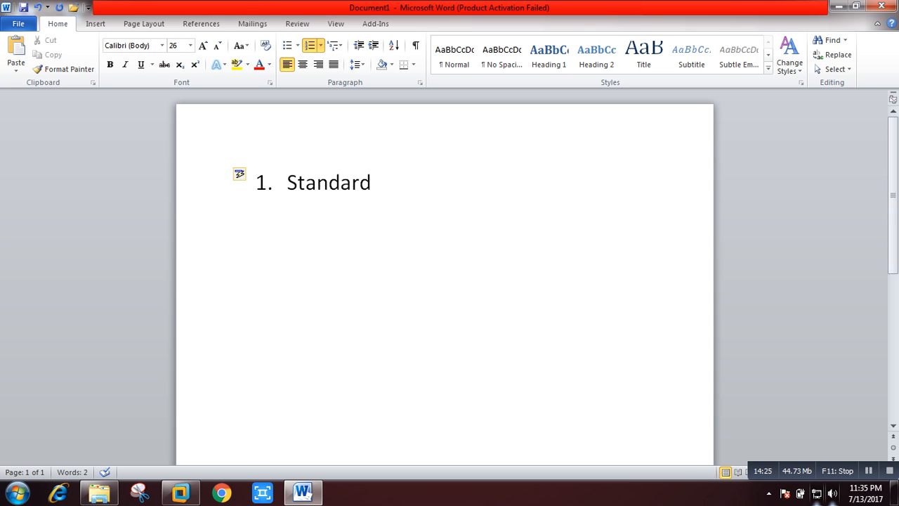
pyautogui.write(' installation')
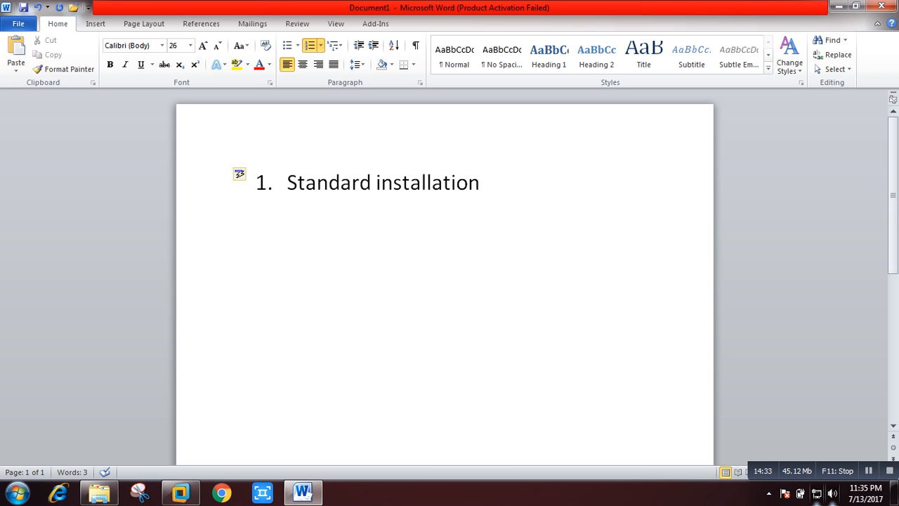
# Add a second list item reading '2. kickstart'.
pyautogui.press('Return')
pyautogui.write('2. kick')
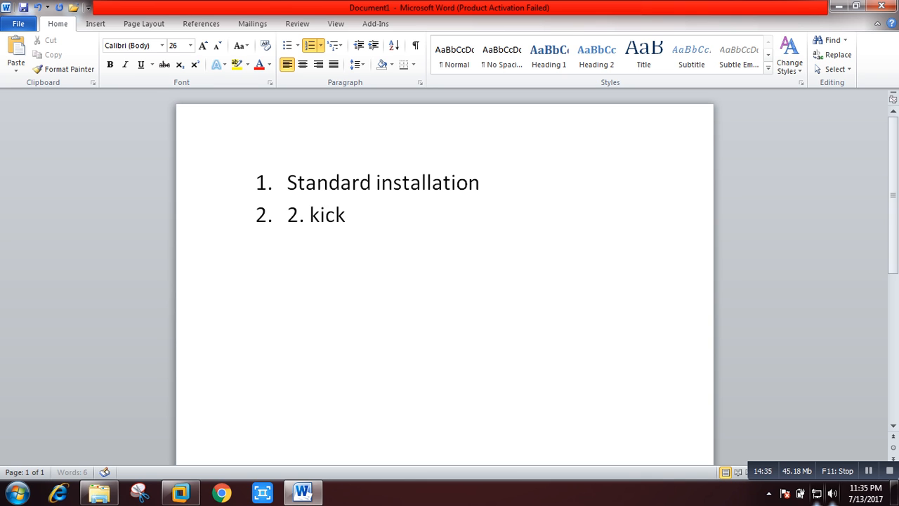
pyautogui.write('start ')
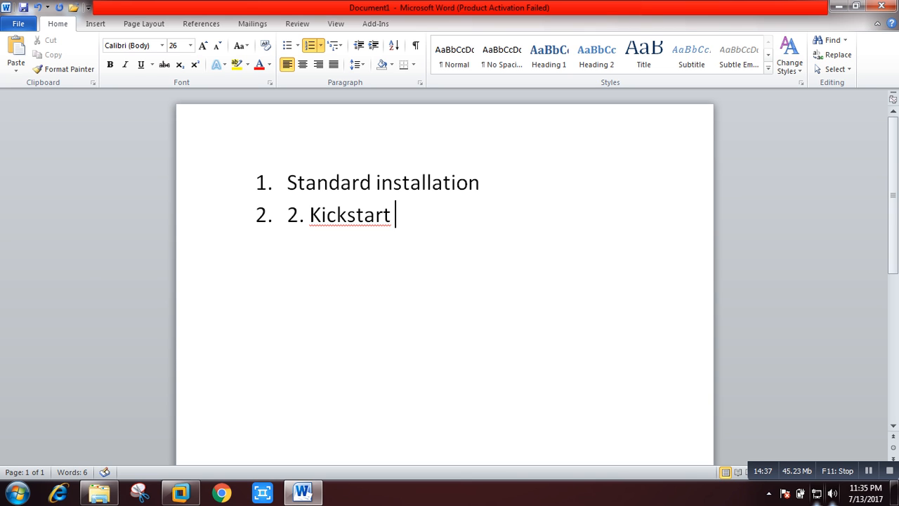
pyautogui.write('instal')
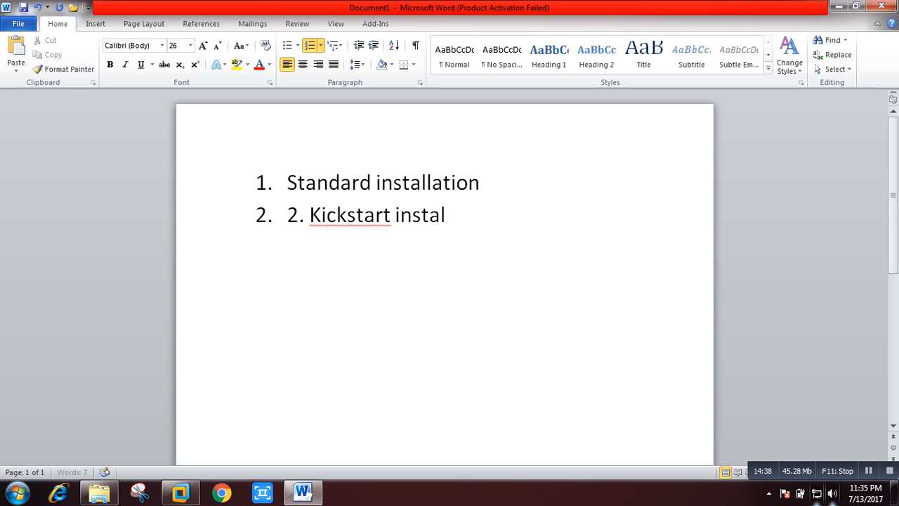
pyautogui.write('lation')
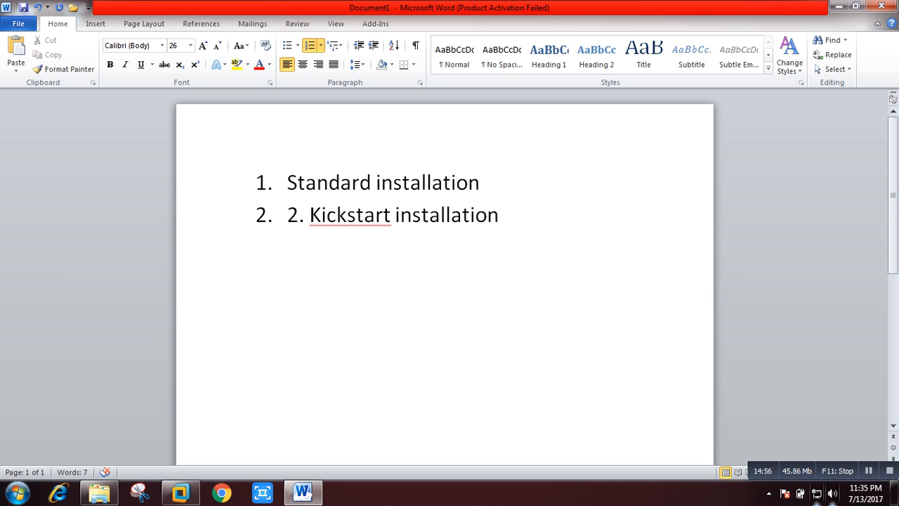
pyautogui.press('BackSpace')
pyautogui.press('BackSpace')
pyautogui.press('BackSpace')
pyautogui.press('BackSpace')
pyautogui.press('BackSpace')
pyautogui.press('BackSpace')
pyautogui.press('BackSpace')
pyautogui.press('BackSpace')
pyautogui.press('BackSpace')
pyautogui.press('BackSpace')
pyautogui.press('BackSpace')
pyautogui.press('BackSpace')
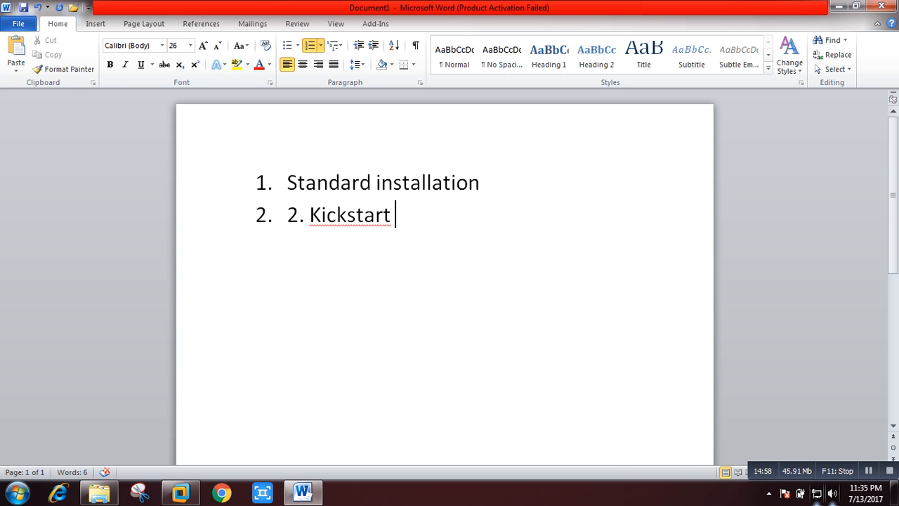